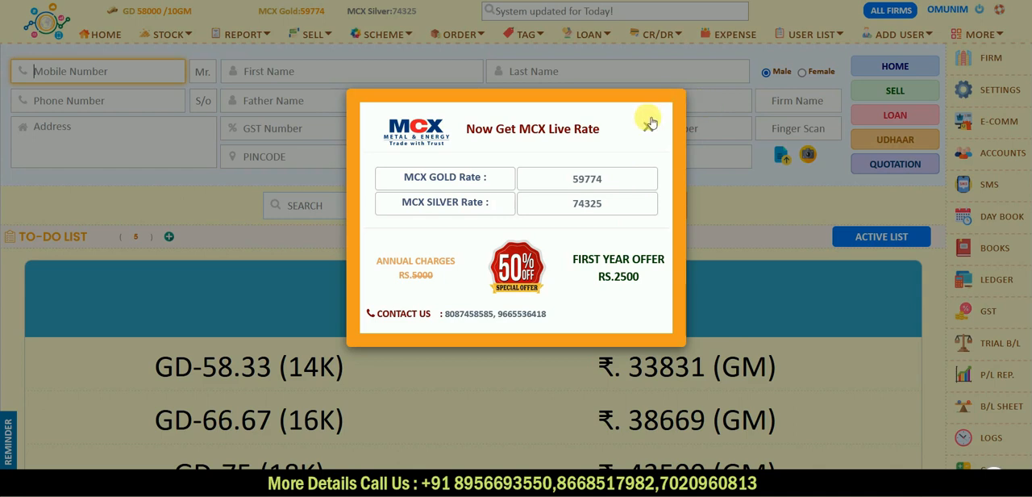
- Dismiss the MCX live rate offer and examine the name and phone fields of the home page's customer form
click(648, 127)
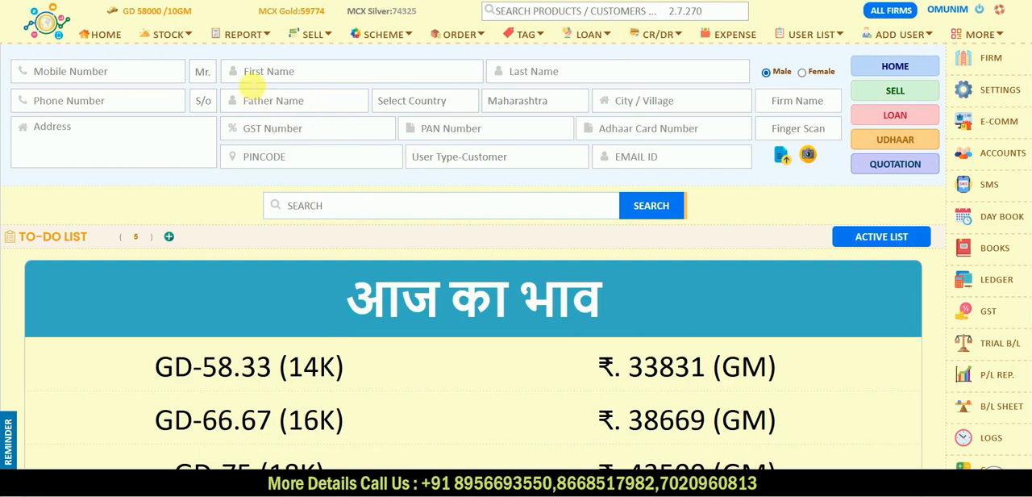
click(250, 70)
click(148, 100)
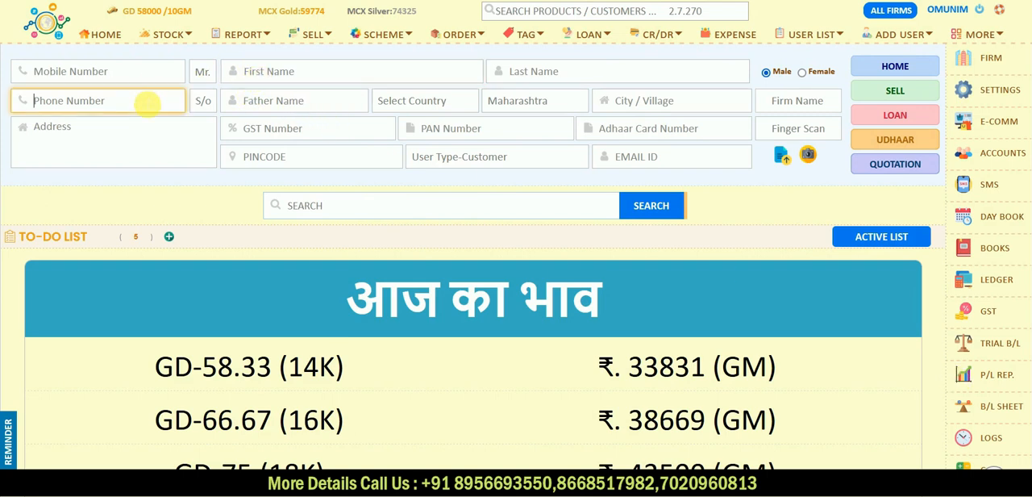
click(272, 71)
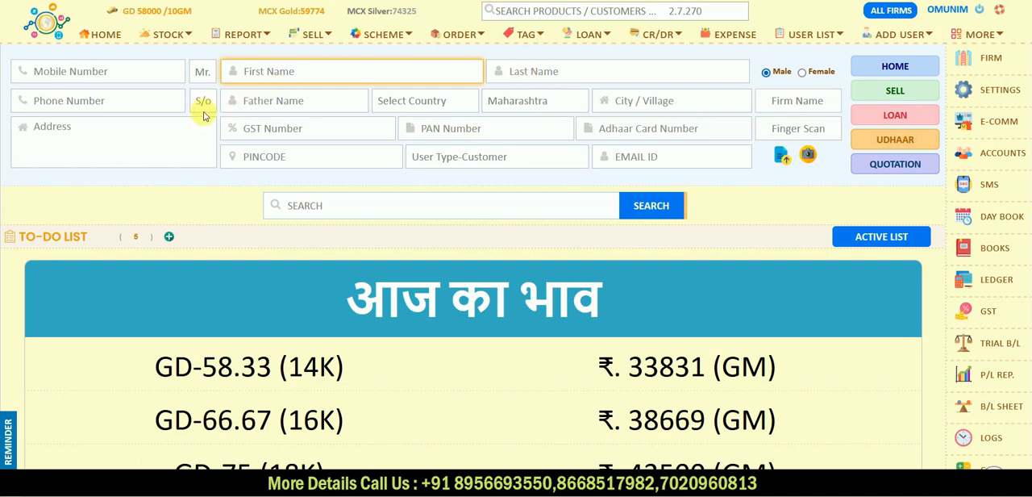
click(167, 101)
click(272, 100)
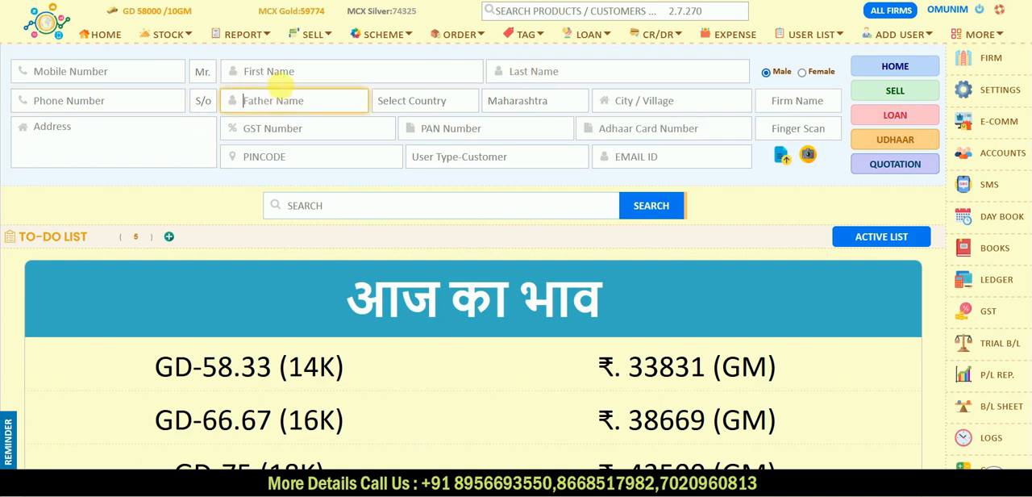
click(287, 74)
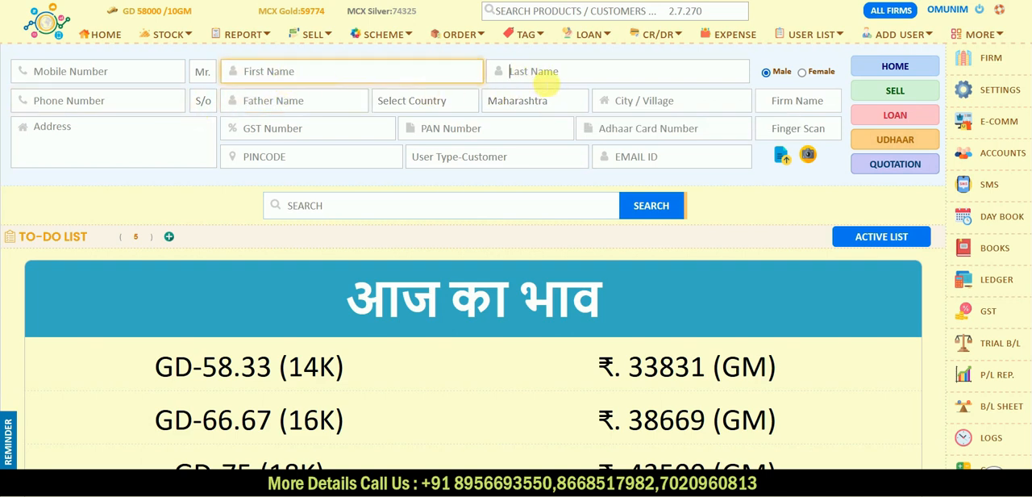
click(540, 75)
click(360, 77)
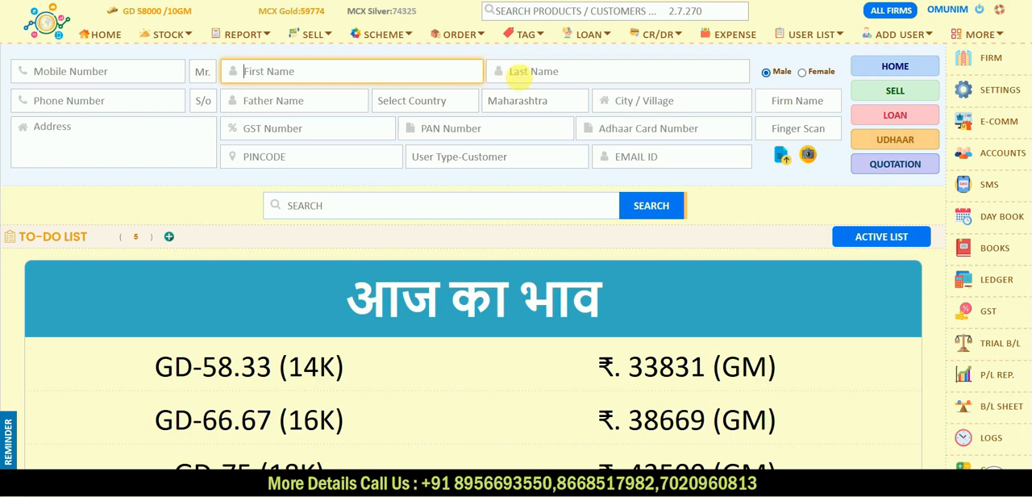
click(519, 71)
click(393, 78)
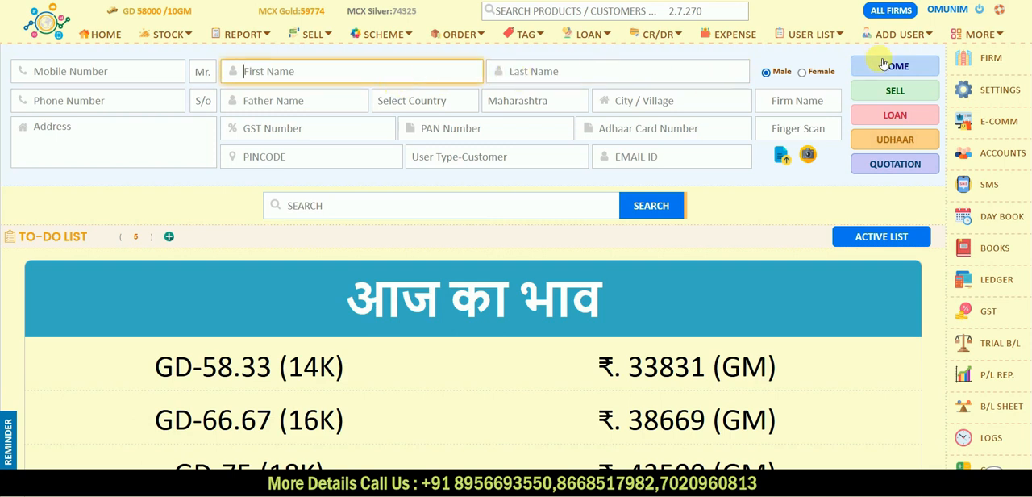
- Open the firm panel and examine the company detail fields from firm ID and registration number to city and e-mail
click(967, 61)
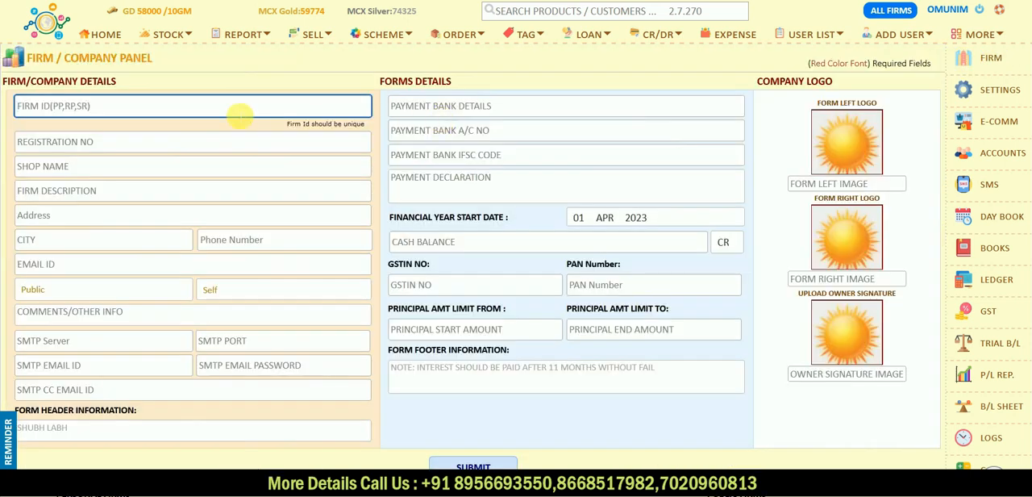
click(148, 151)
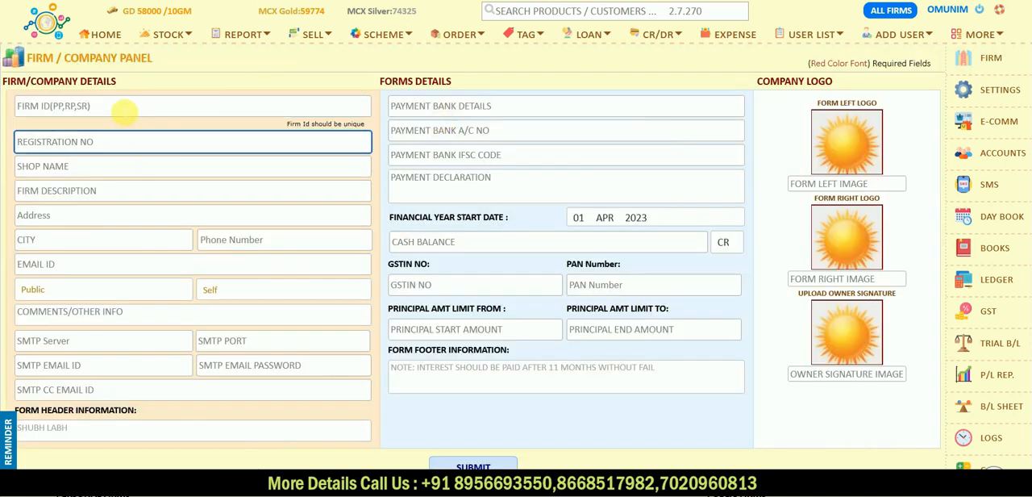
click(125, 110)
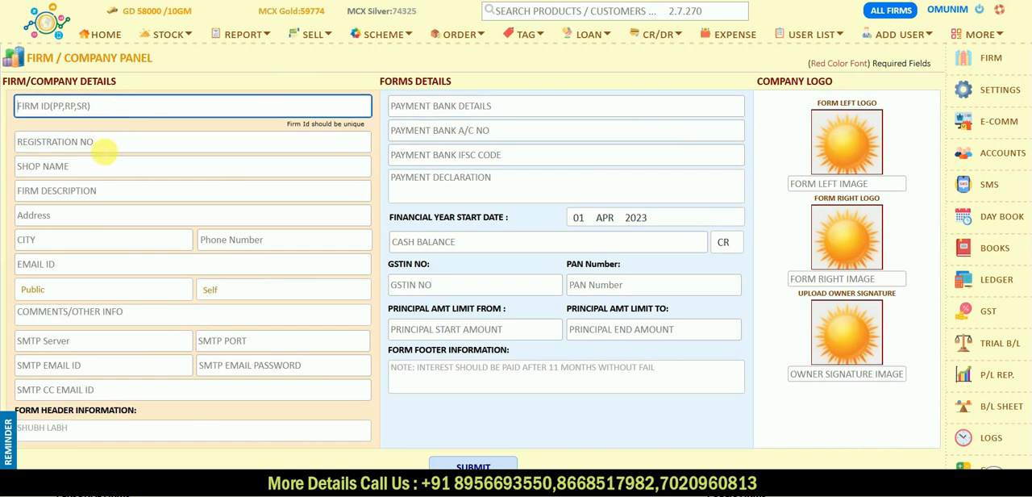
click(105, 151)
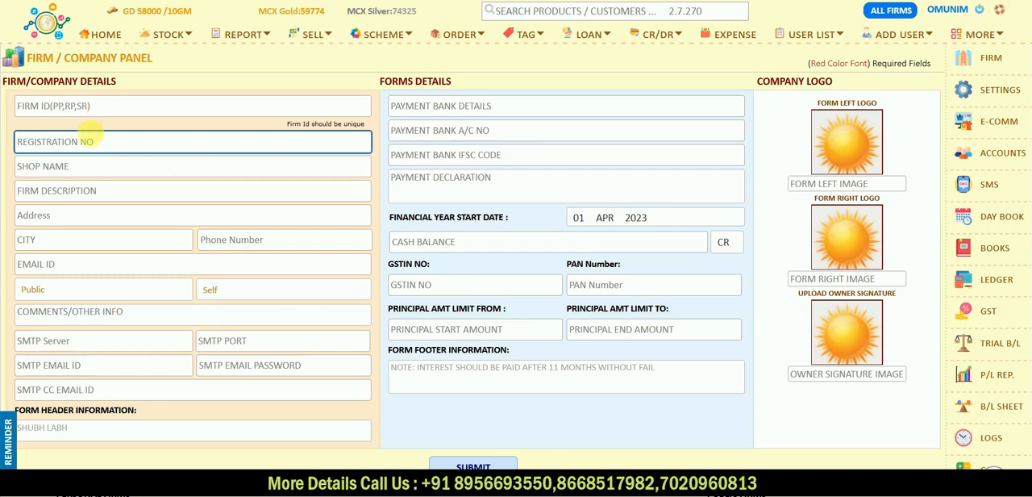
click(95, 166)
click(86, 211)
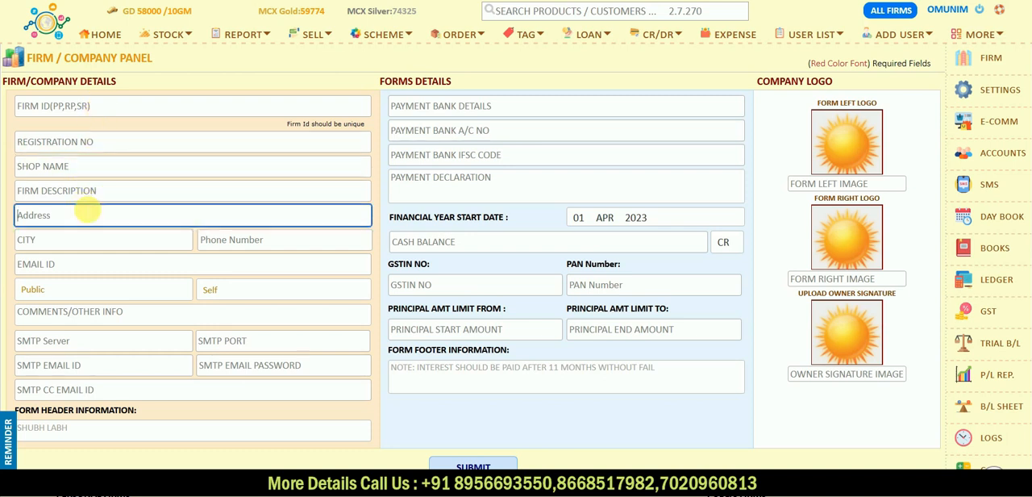
click(83, 242)
click(78, 264)
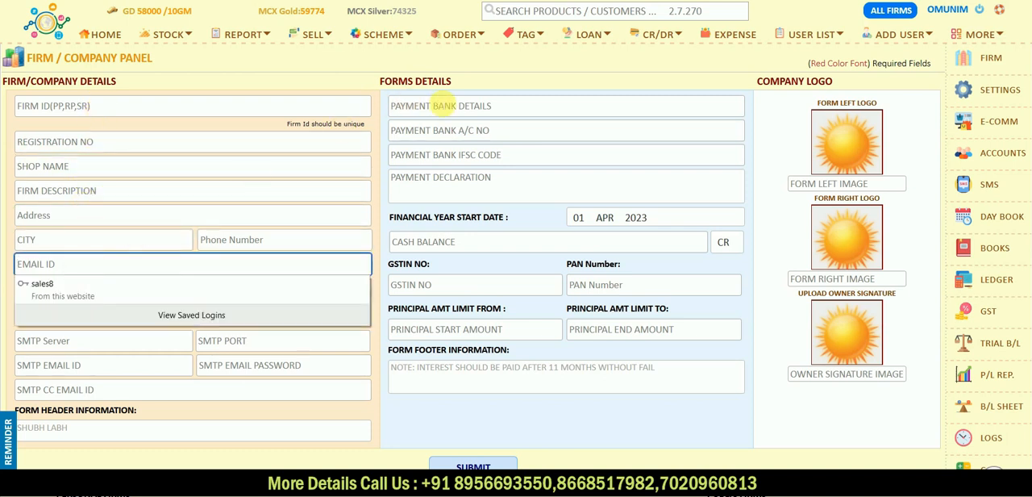
- Examine the firm form's payment bank, payment declaration and principal amount limit fields
click(431, 105)
click(444, 129)
click(442, 154)
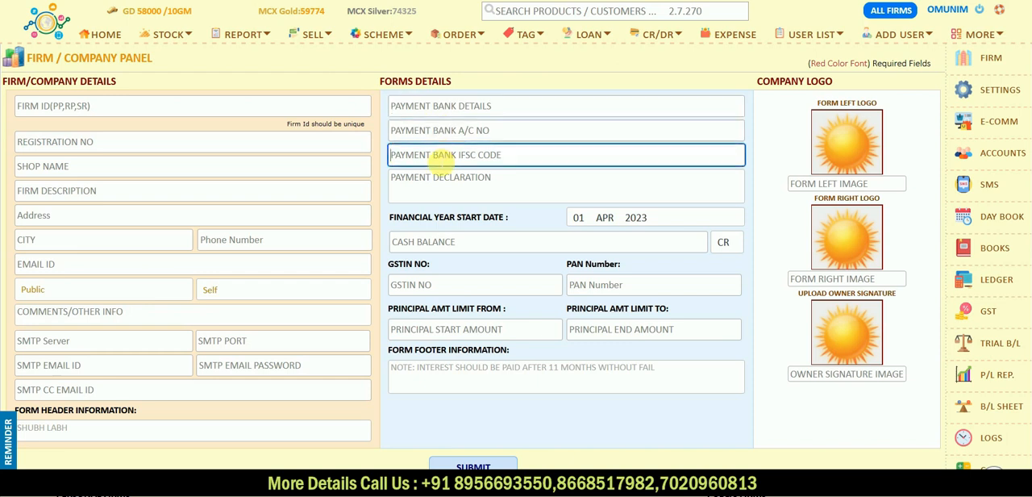
click(443, 179)
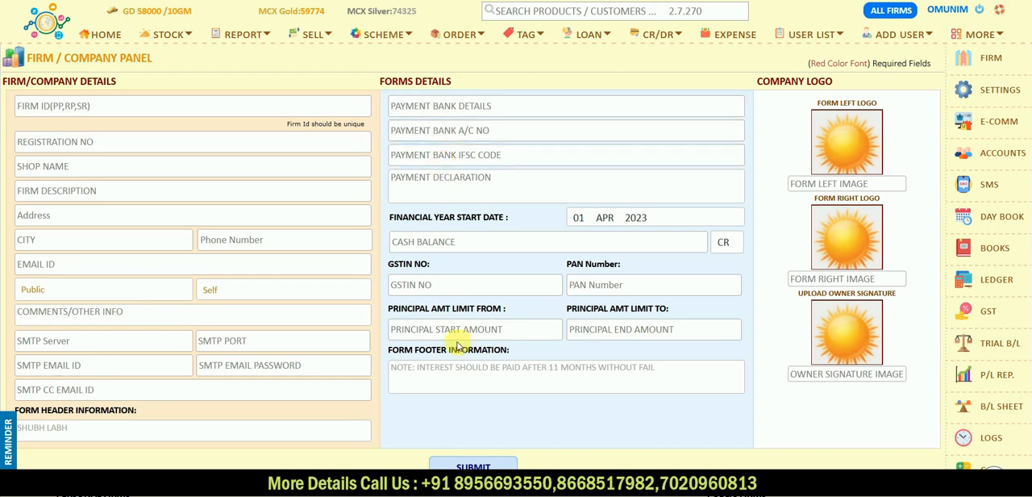
click(412, 338)
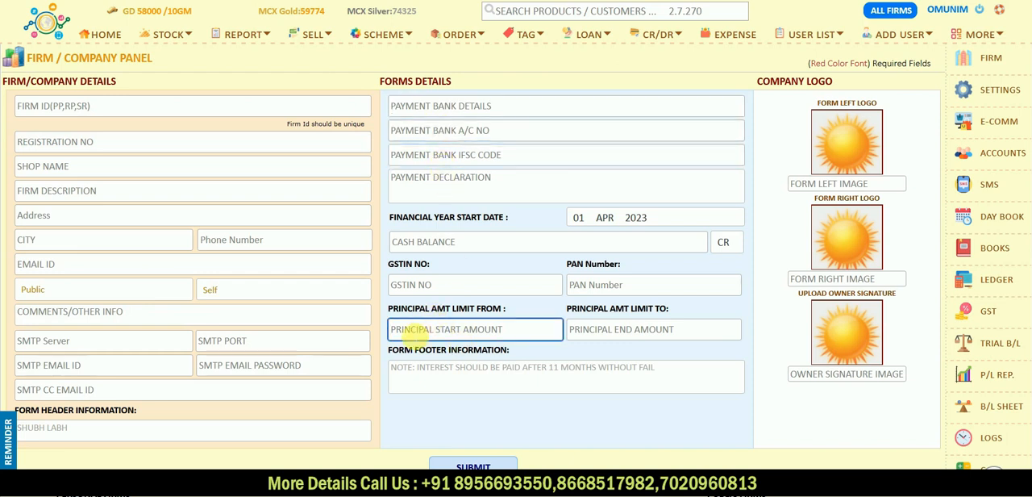
click(604, 330)
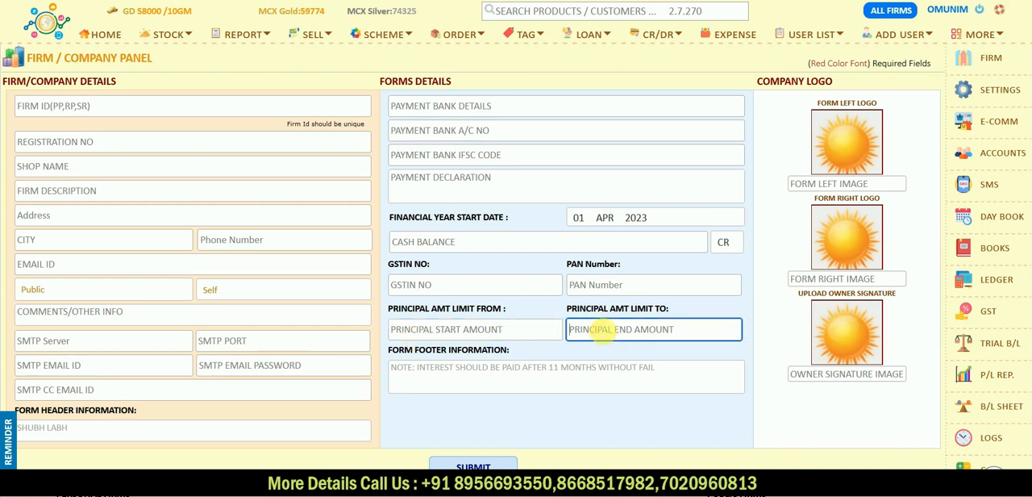
click(465, 334)
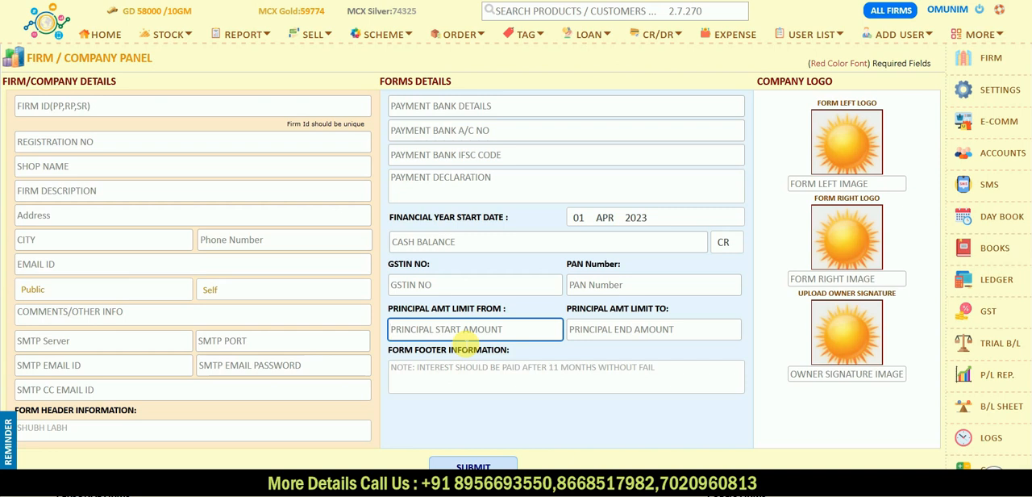
- Open the existing public firm RKJ and review its company details, bank details and logos
scroll(464, 340, down, 1)
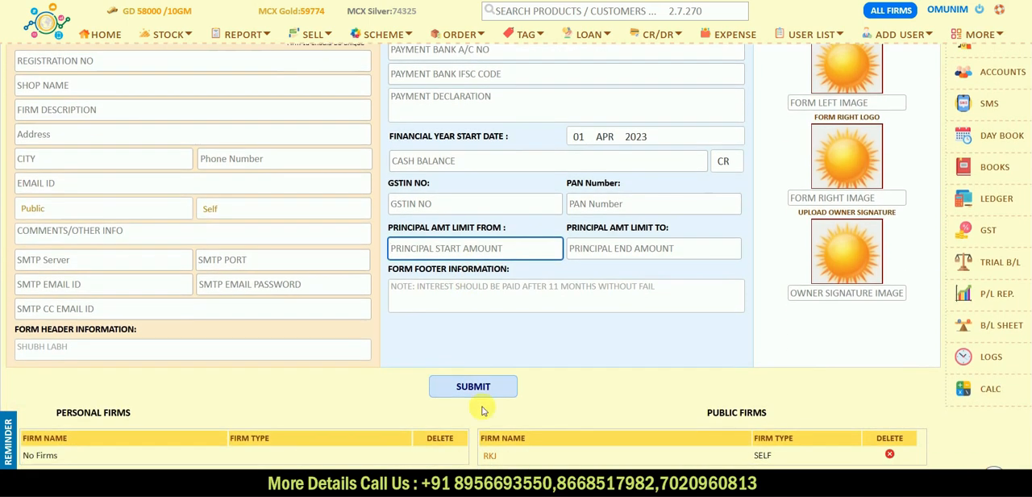
click(491, 456)
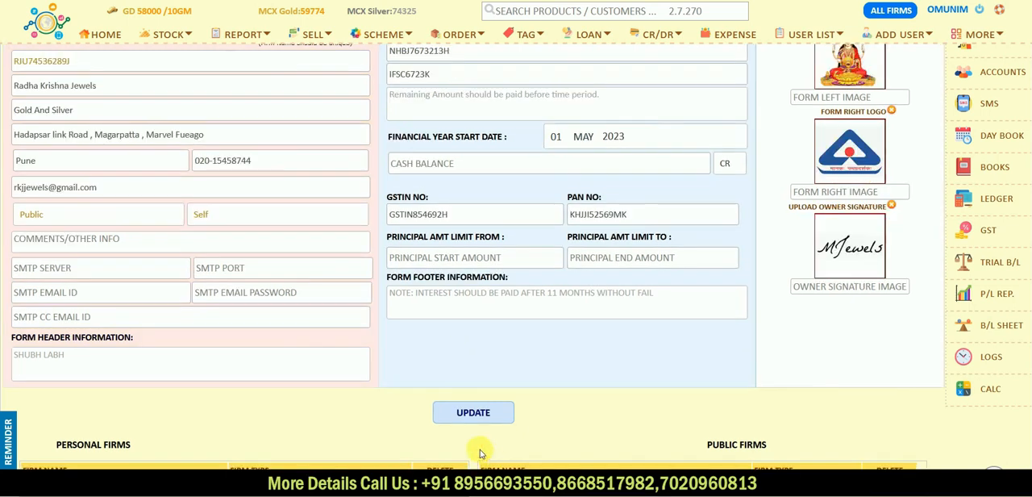
scroll(307, 345, up, 1)
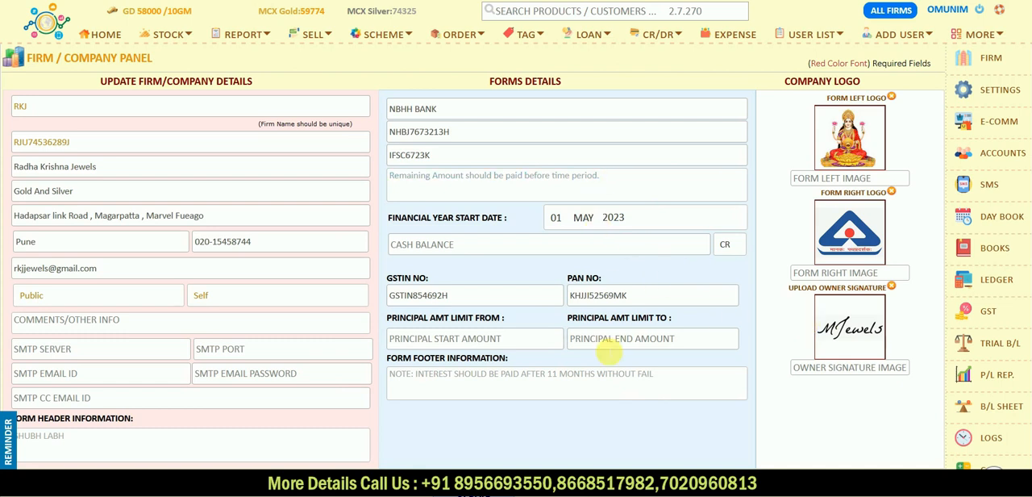
- Review the loan notice setup and the OMREVO layout options in the settings, and open the customer list
click(995, 93)
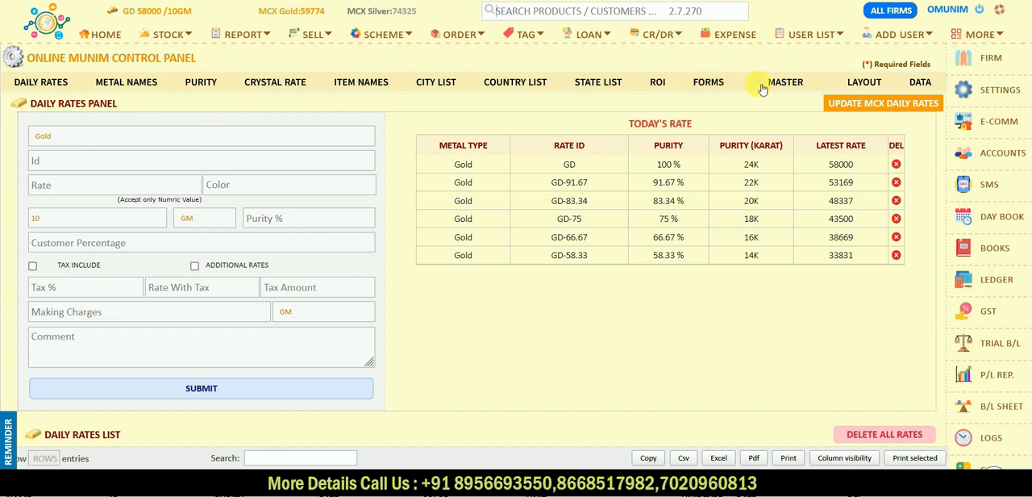
click(709, 84)
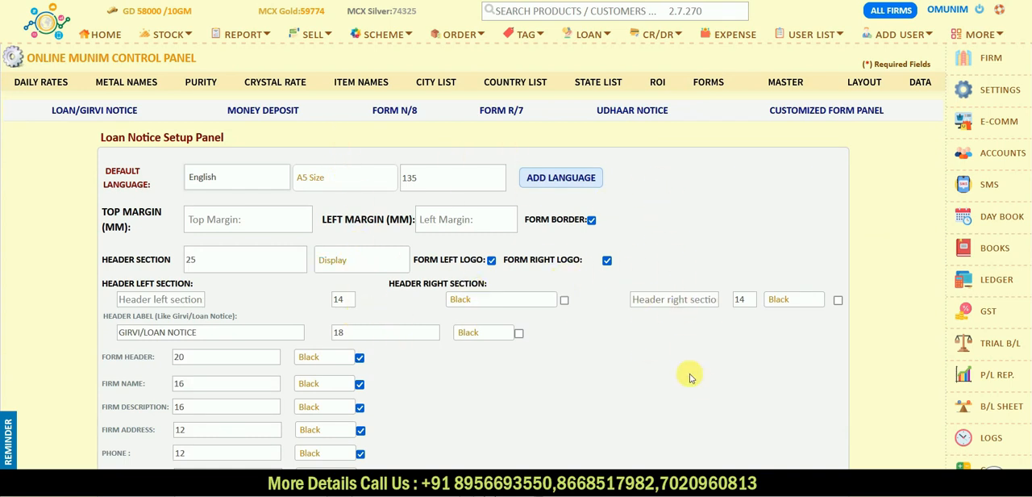
click(864, 82)
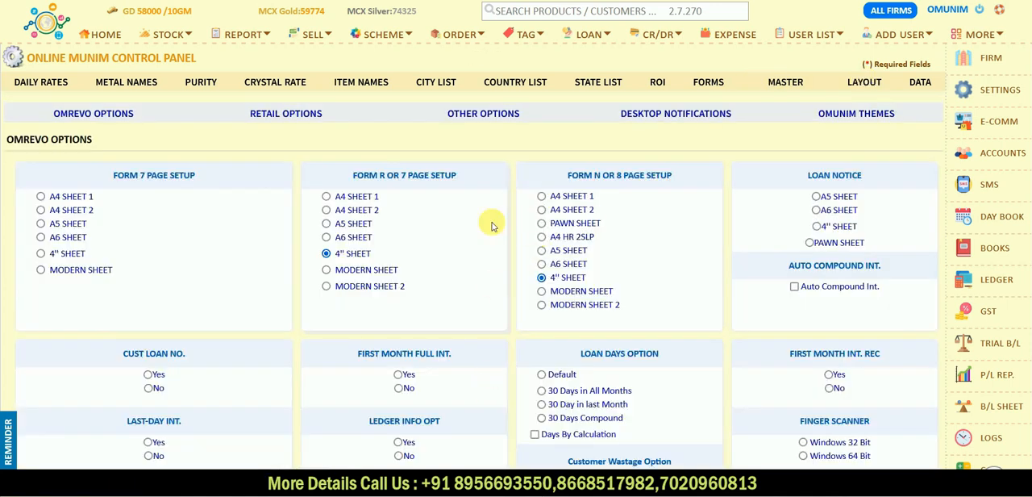
scroll(421, 282, down, 5)
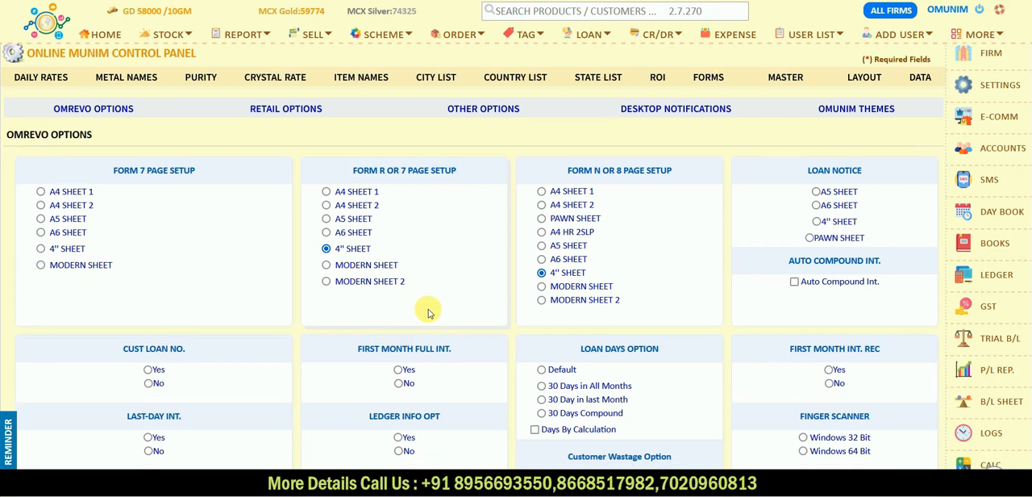
scroll(428, 312, down, 5)
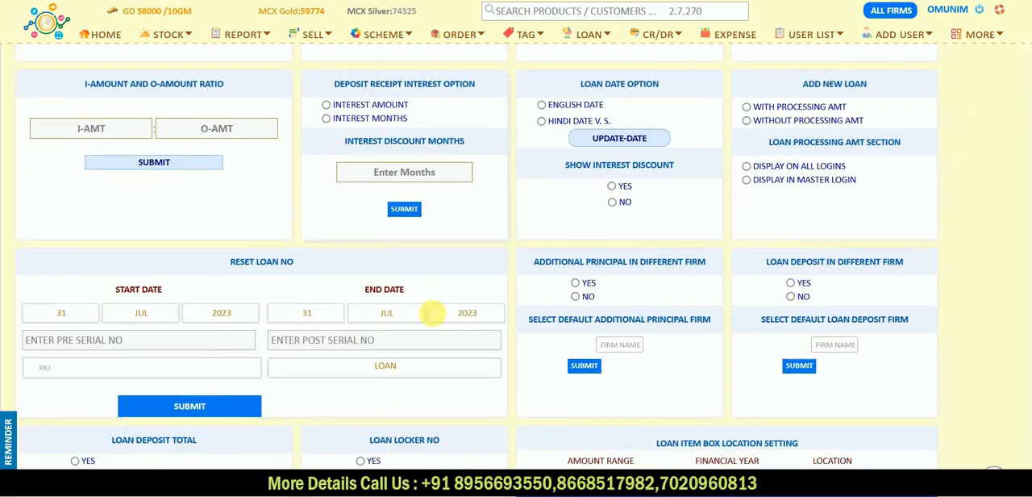
scroll(428, 313, up, 6)
scroll(428, 312, up, 4)
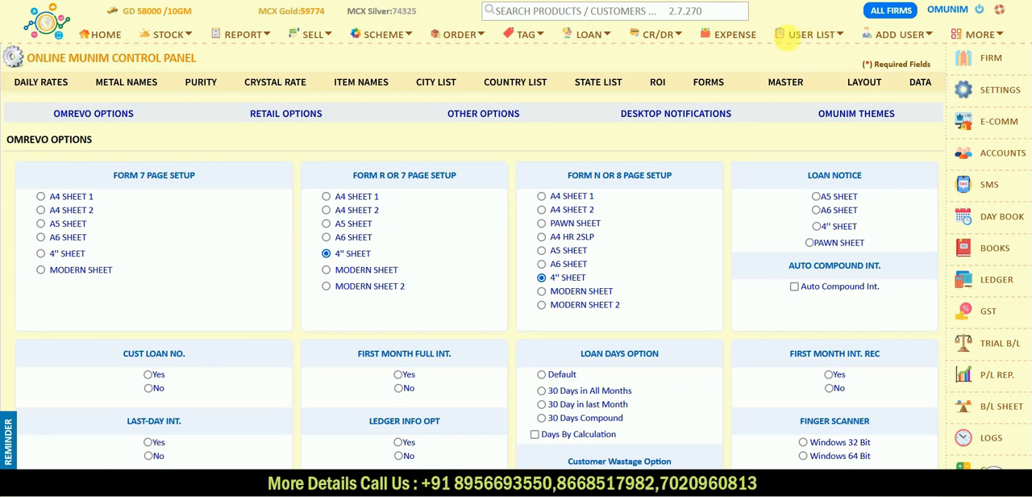
click(799, 37)
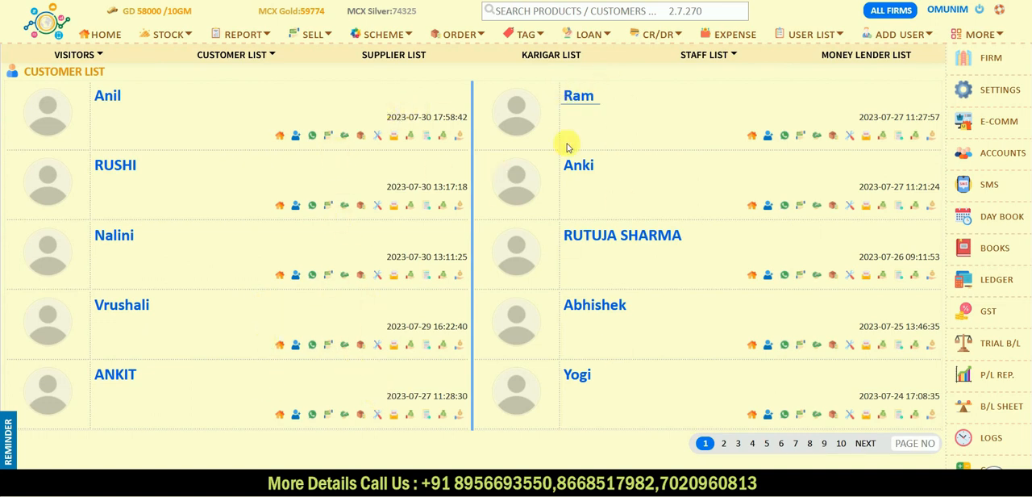
- Go to the home page and fill in the customer's first and last name in the new customer form
click(104, 37)
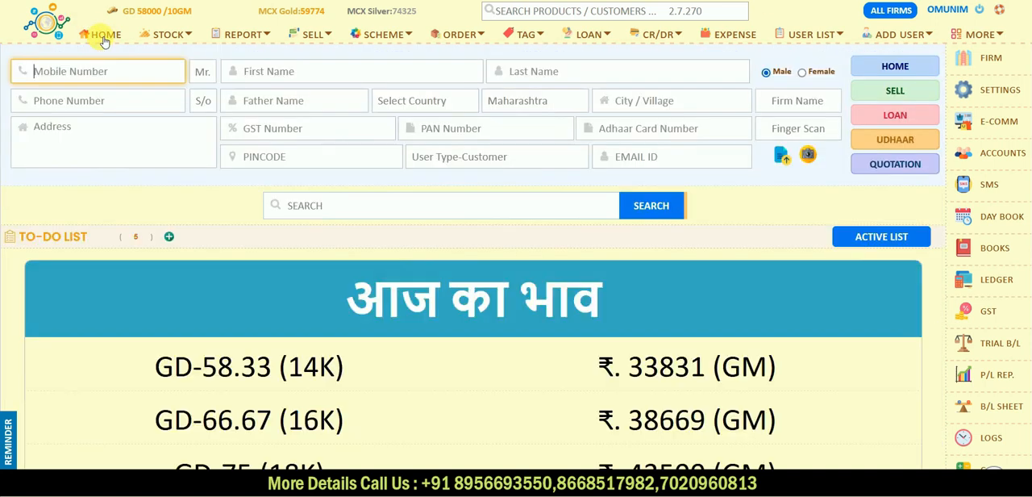
click(271, 71)
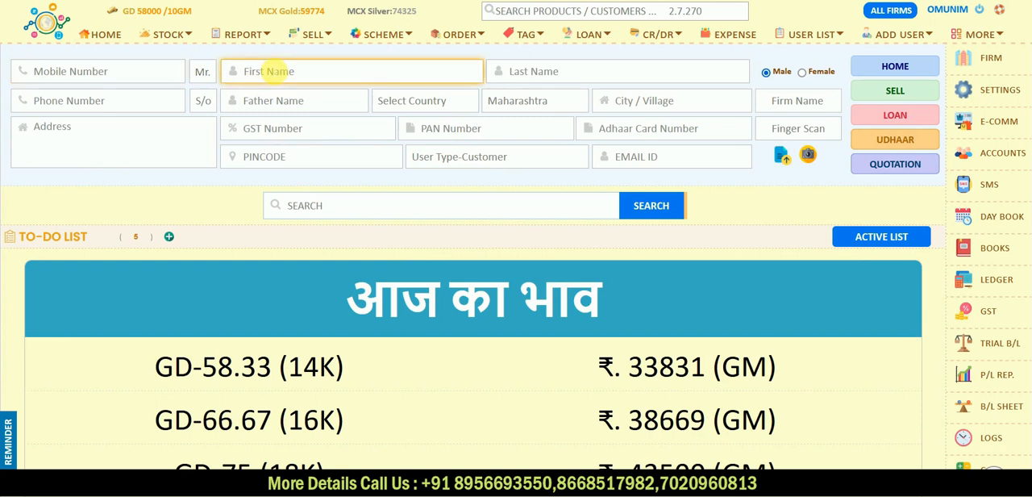
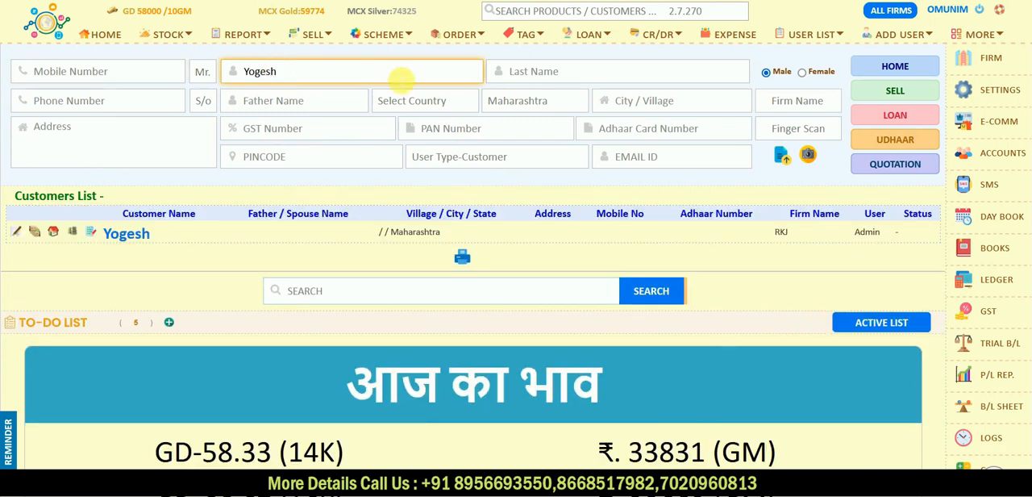
click(519, 71)
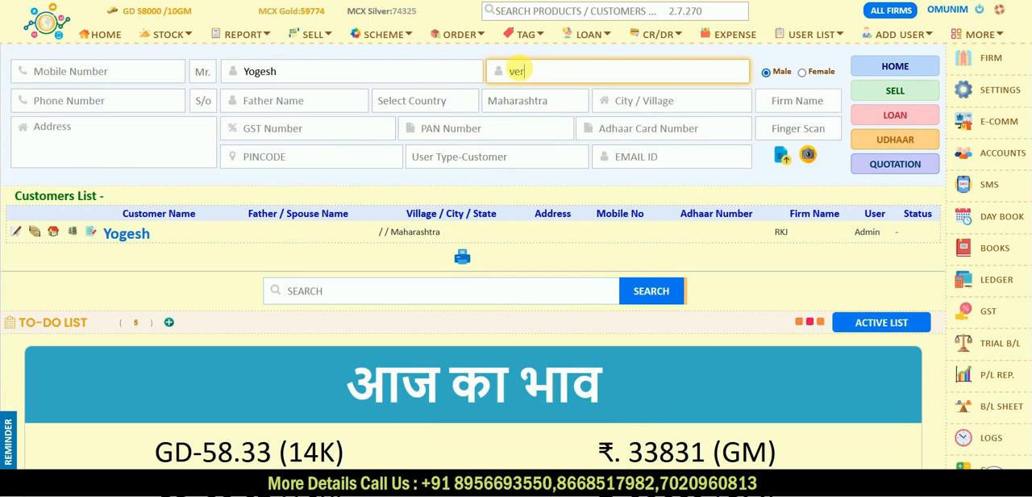
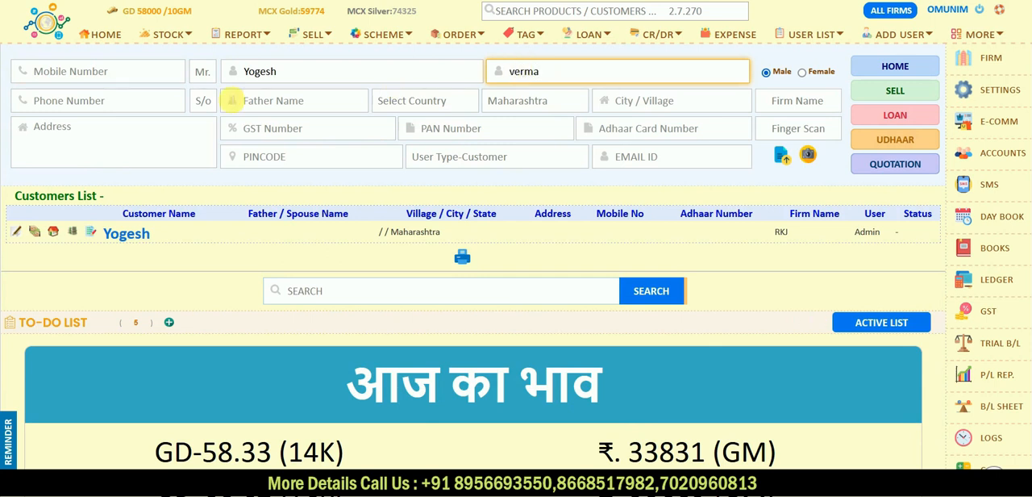
click(104, 107)
click(299, 108)
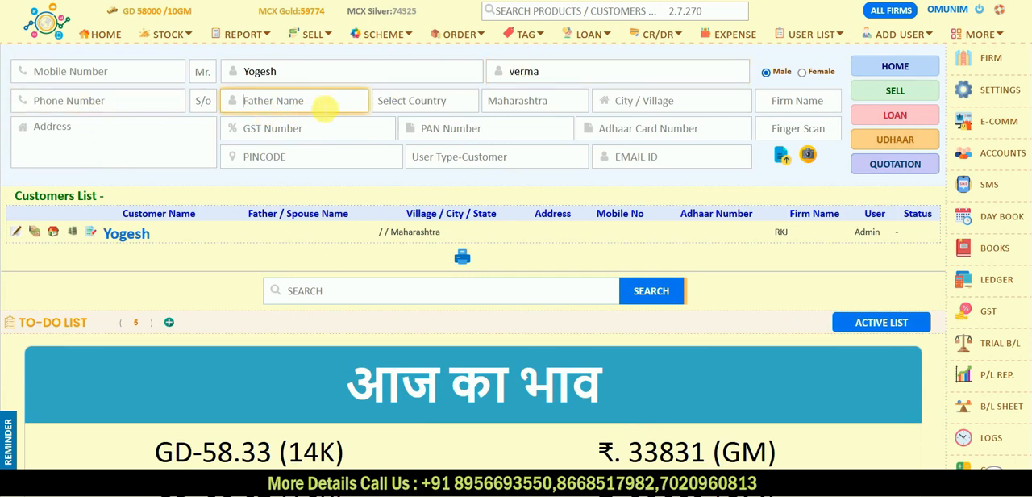
- Choose RKJ as the customer's firm and try to add the customer
click(806, 131)
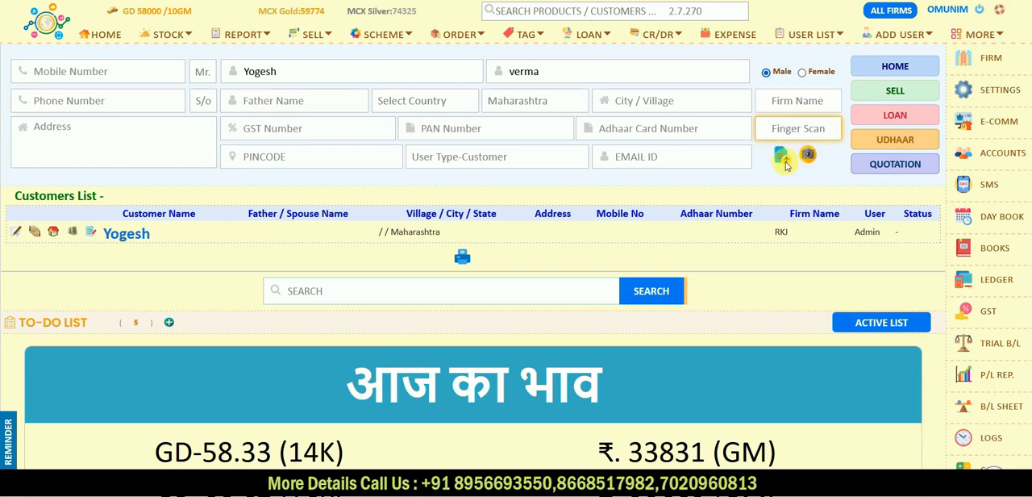
click(891, 68)
key(Return)
click(797, 100)
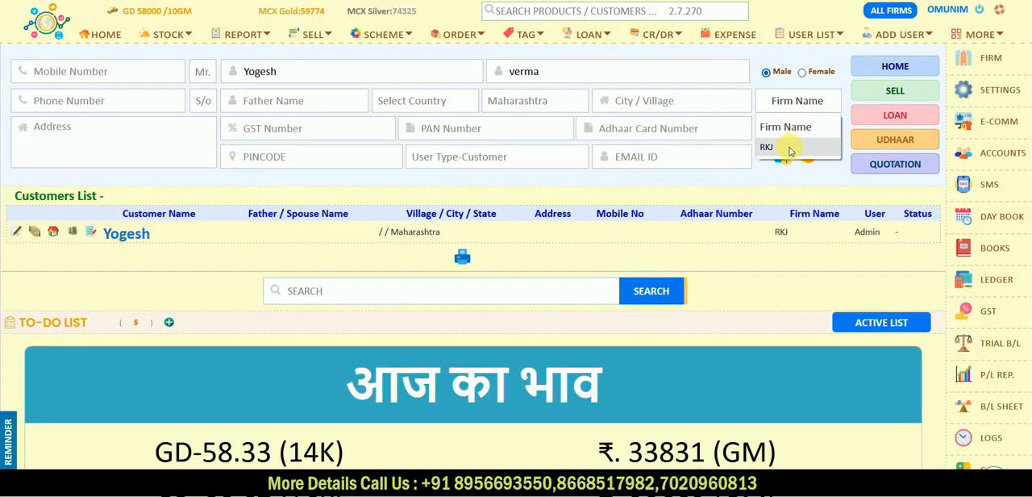
click(786, 145)
click(890, 72)
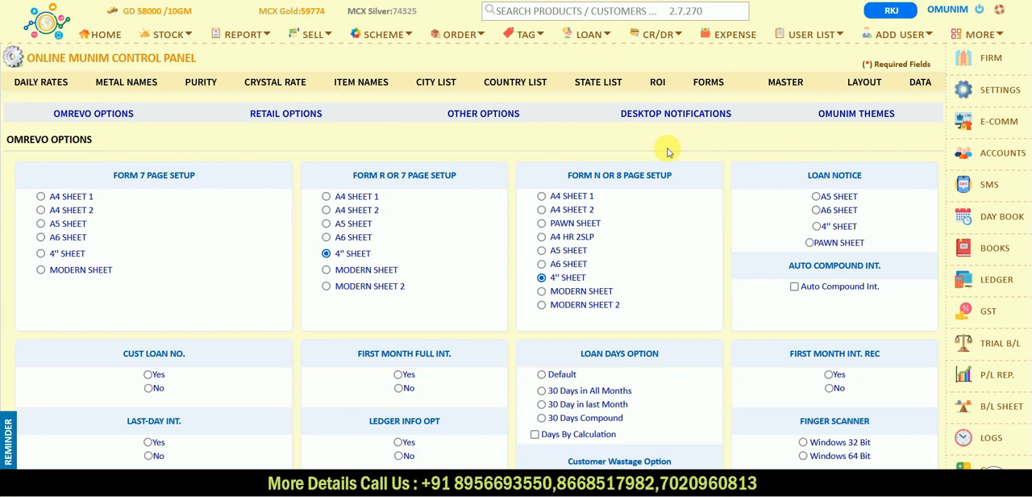
- Open an existing customer's record from the customer list and look at its finance options
click(810, 40)
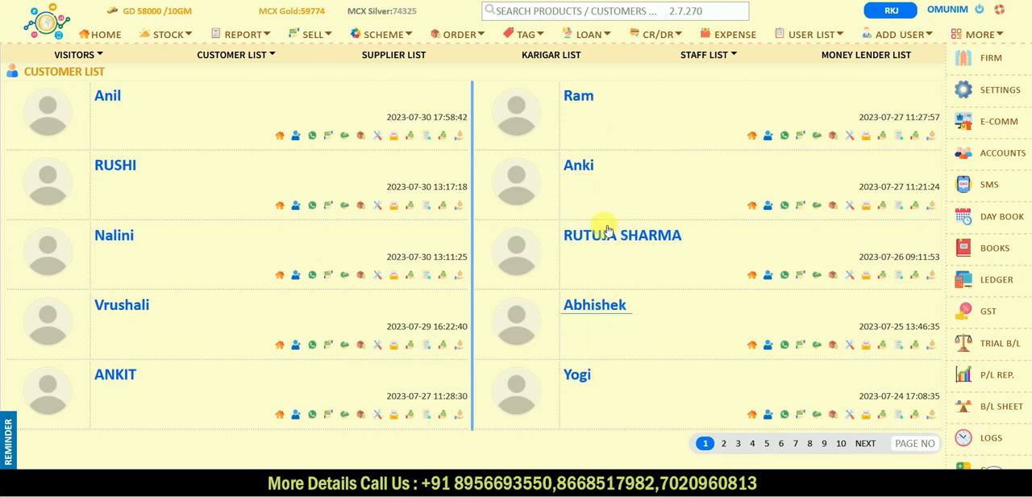
click(589, 102)
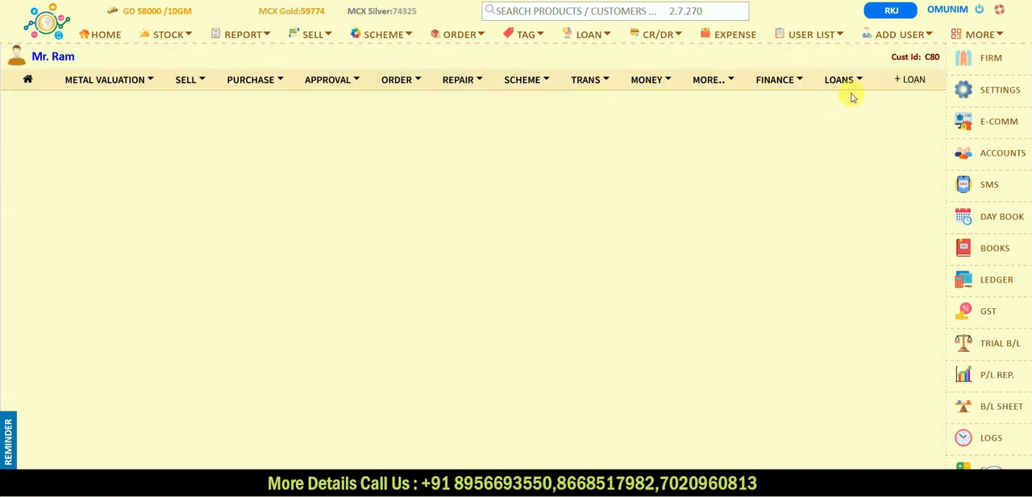
click(803, 83)
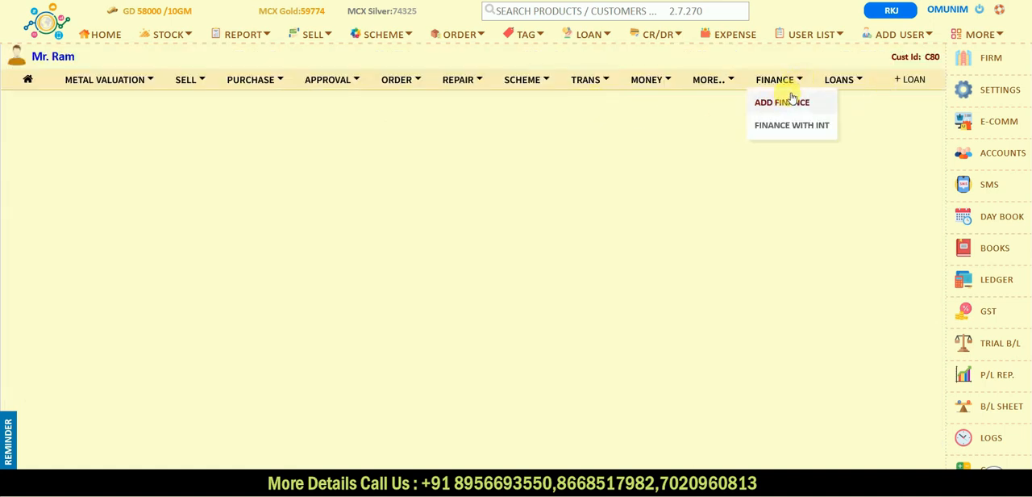
click(270, 188)
- Return to the home page and enter the new customer's first and last name again
click(103, 37)
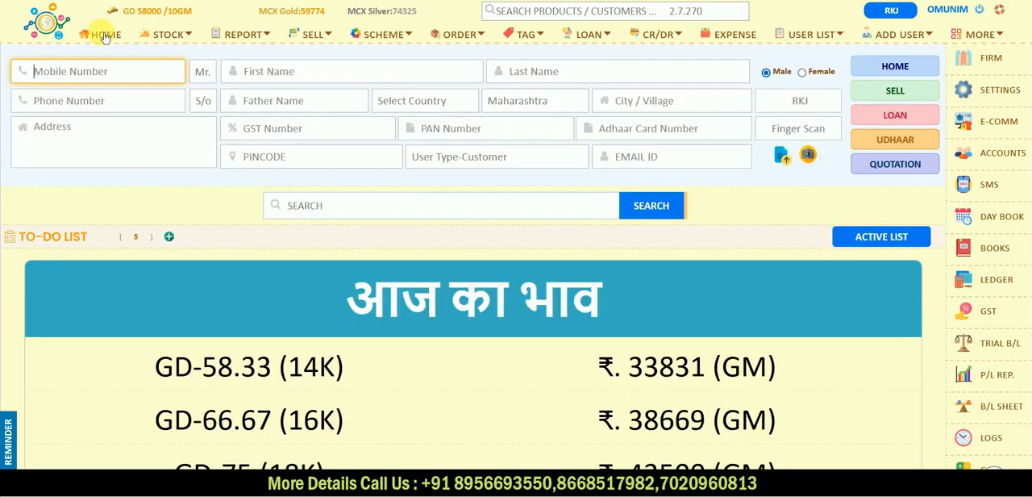
click(313, 73)
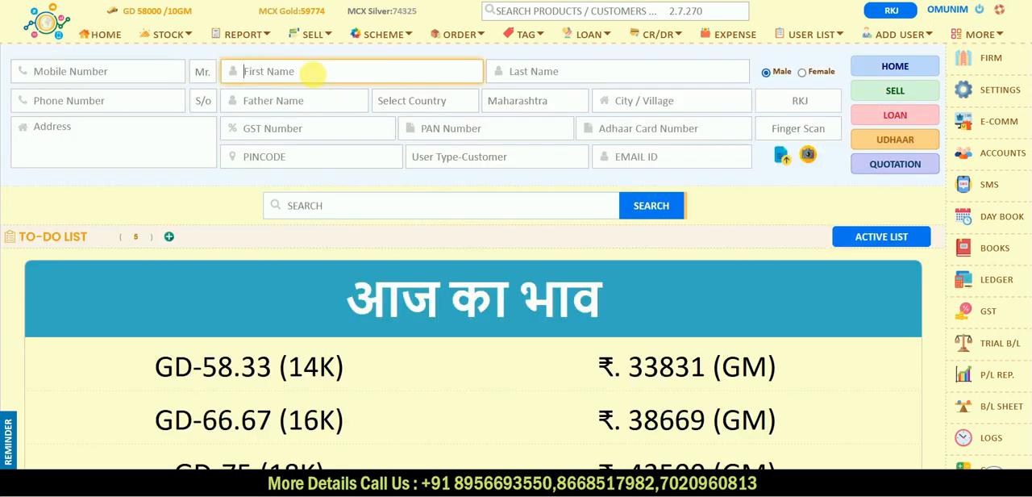
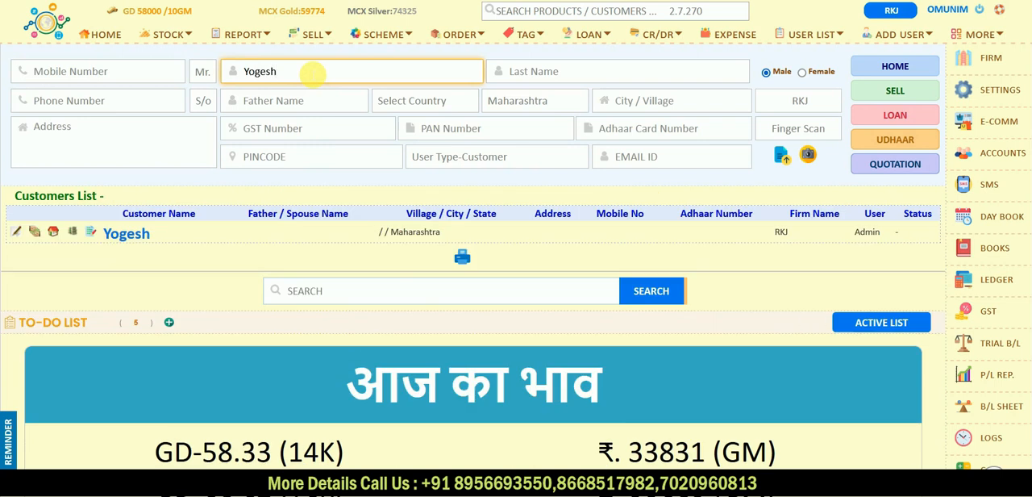
click(569, 76)
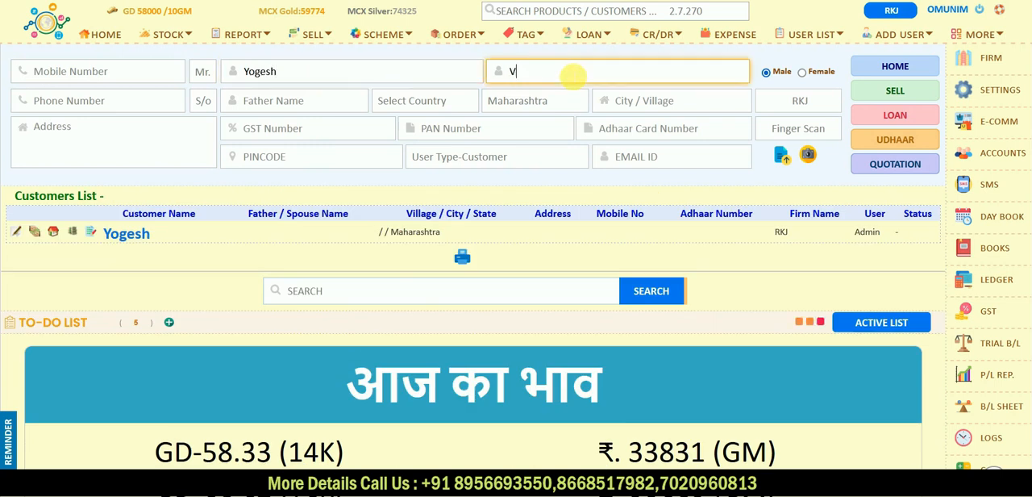
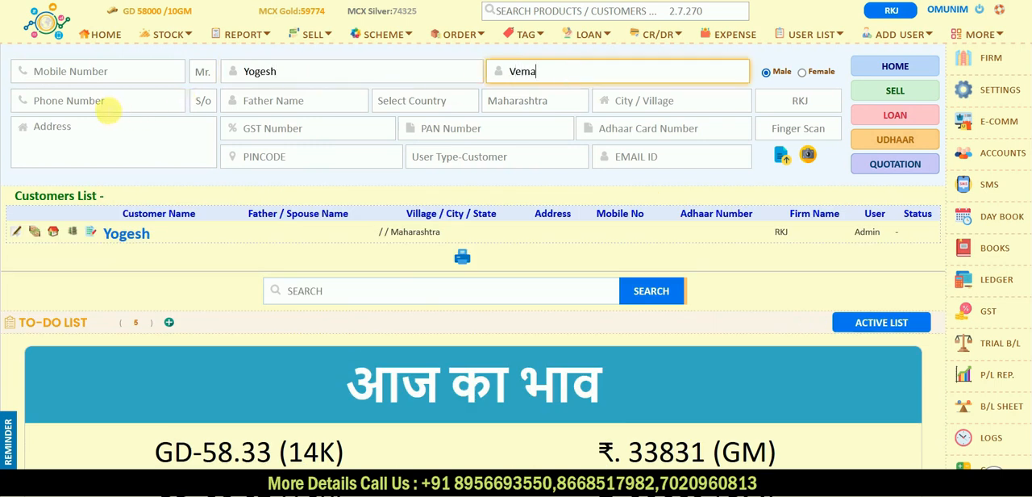
- Correct the spelling of the customer's last name and add the customer under firm RKJ
click(108, 110)
click(255, 102)
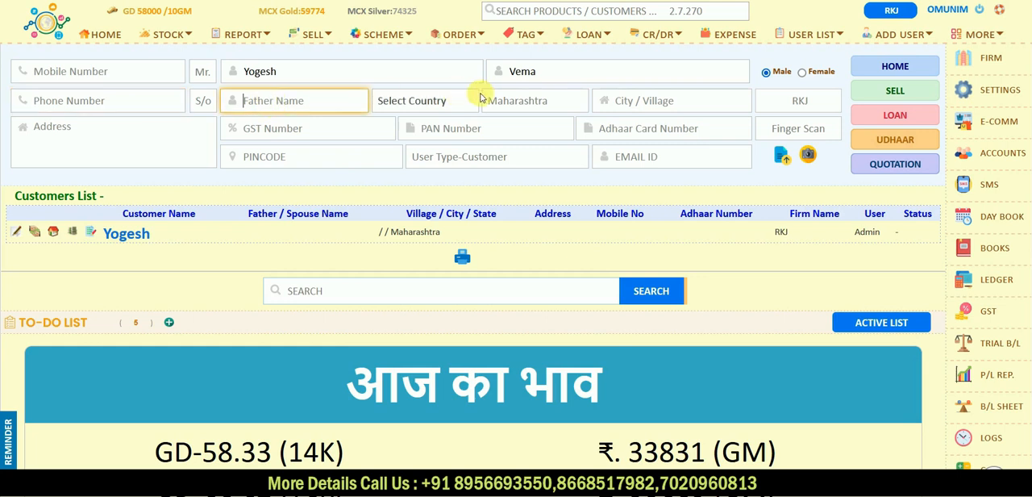
click(523, 71)
text(r)
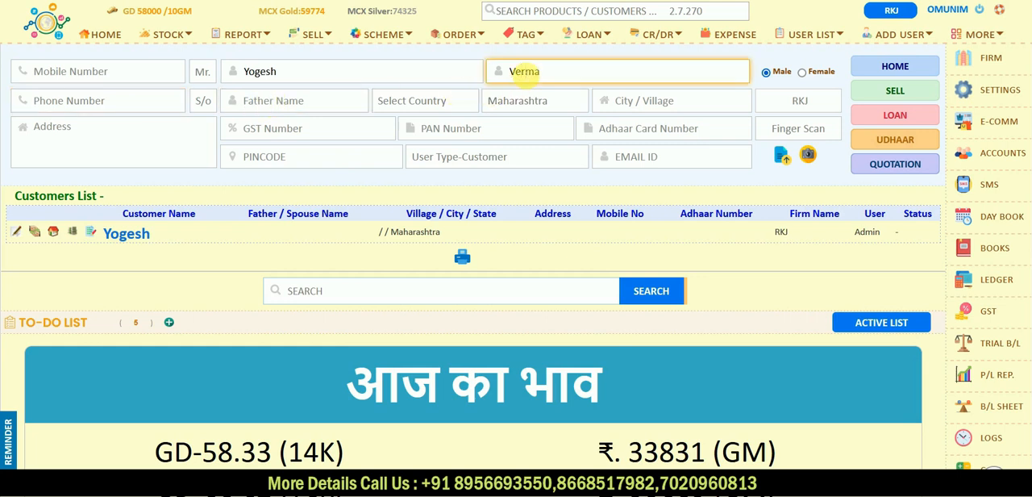
click(783, 134)
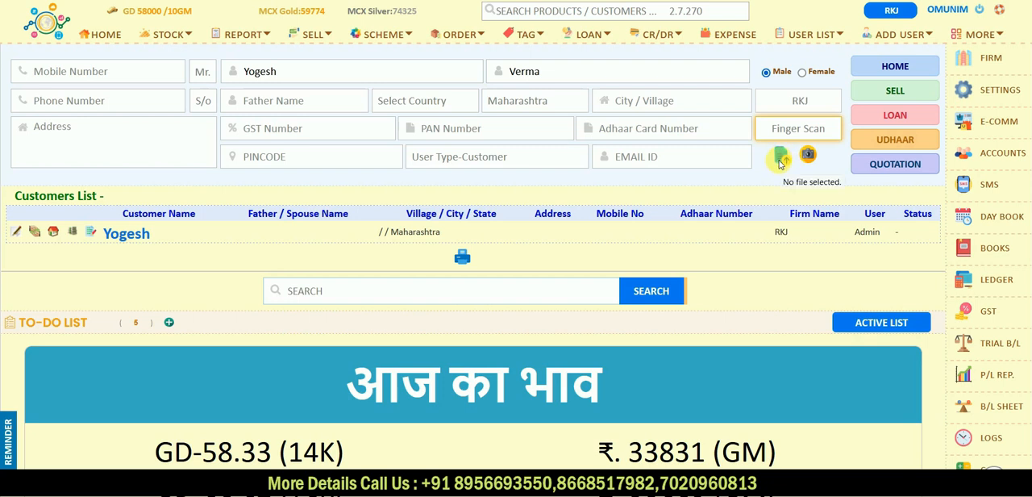
click(891, 66)
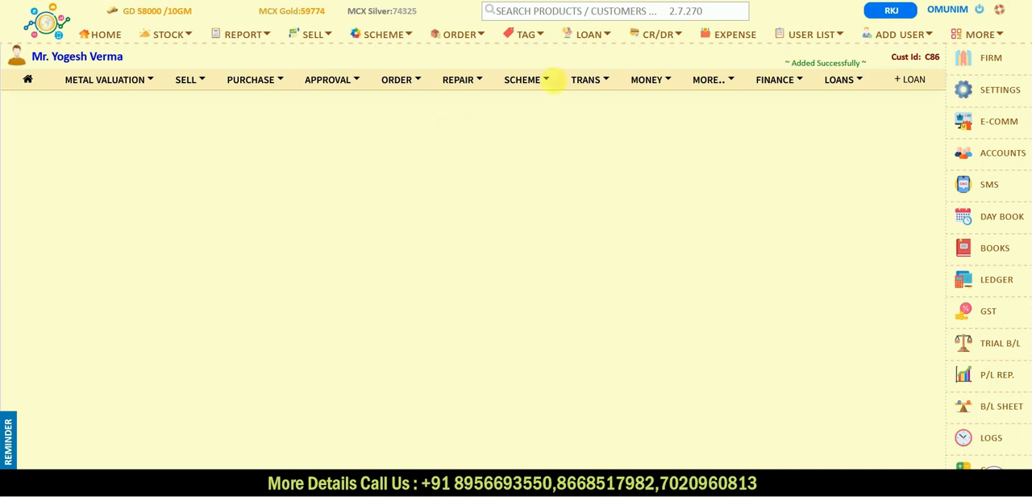
- Start a new finance entry for the added customer with principal amount 50000 and process fees 100
click(804, 82)
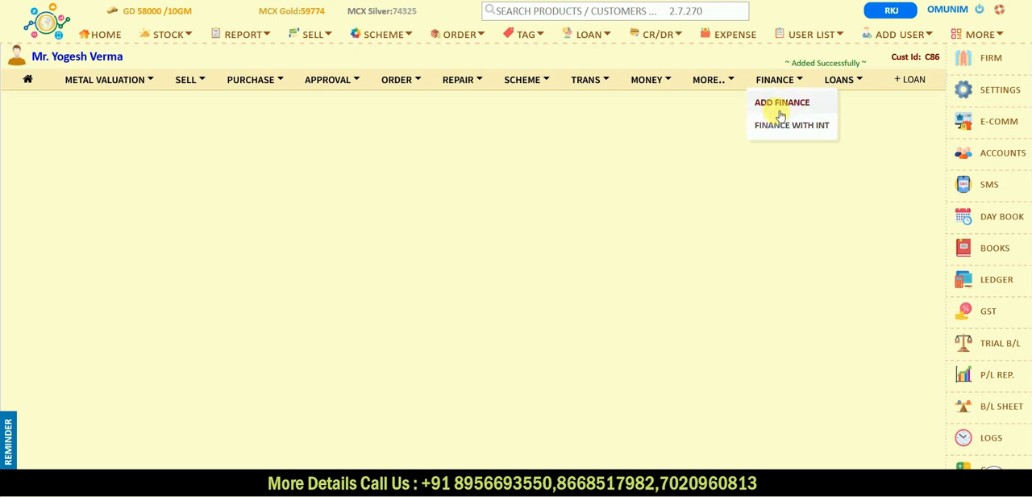
click(781, 111)
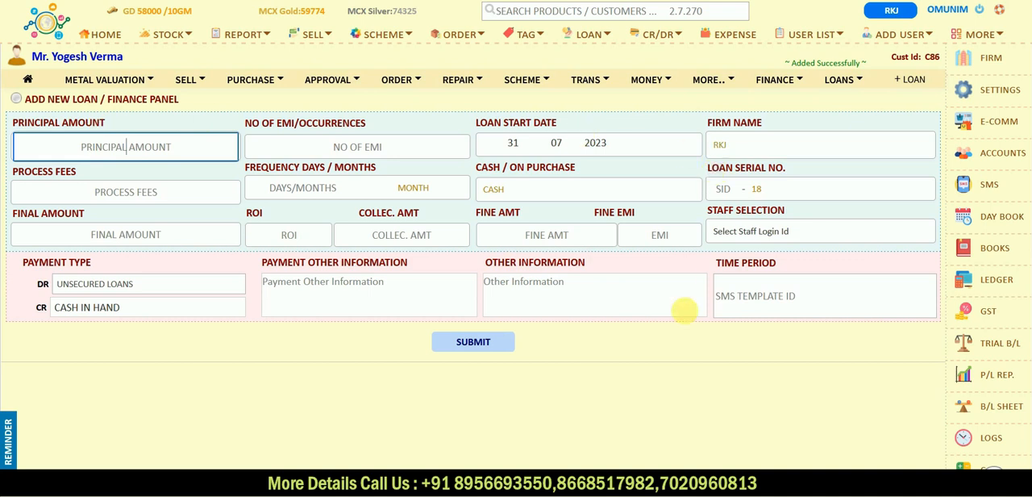
click(125, 147)
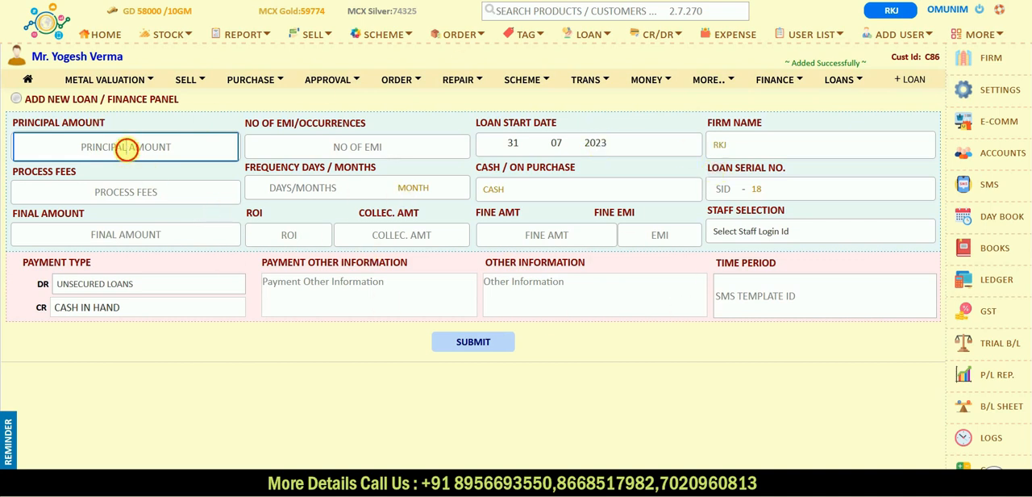
click(126, 148)
text(50000)
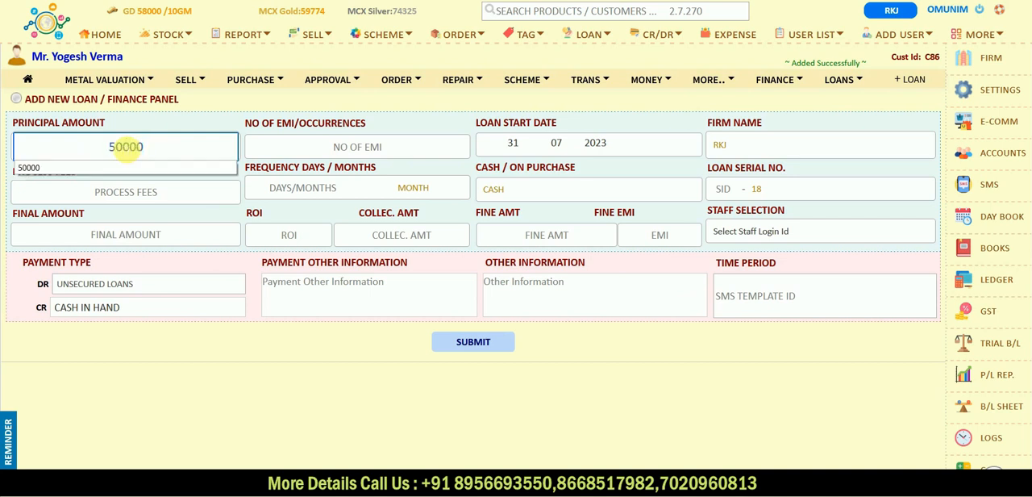
key(Tab)
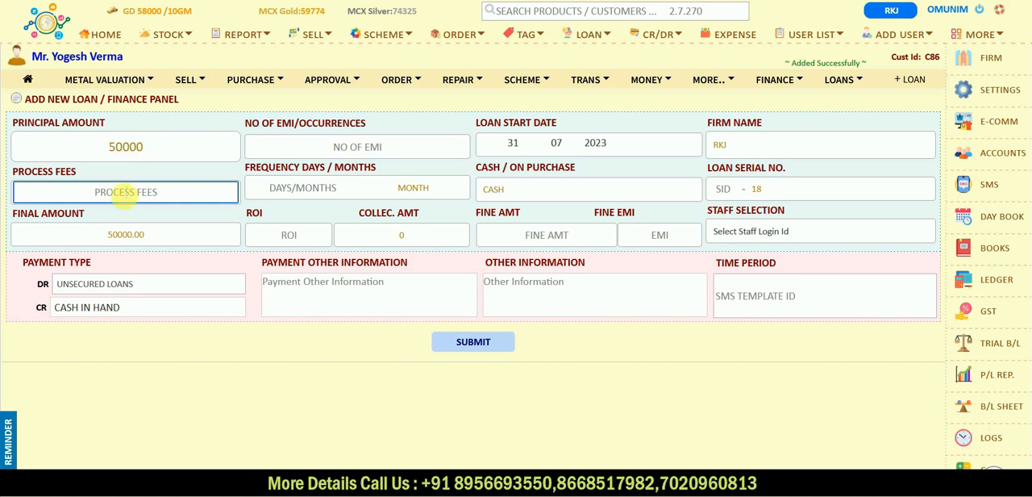
text(100)
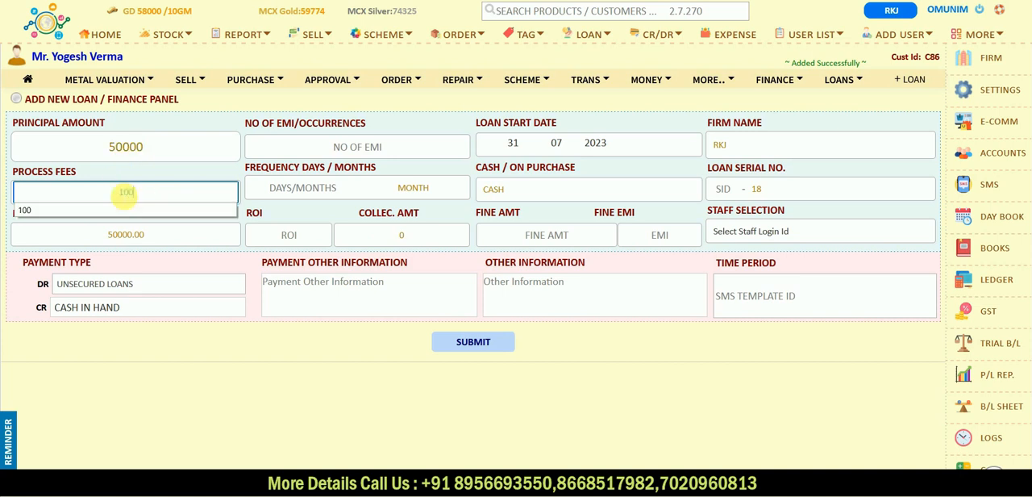
key(Tab)
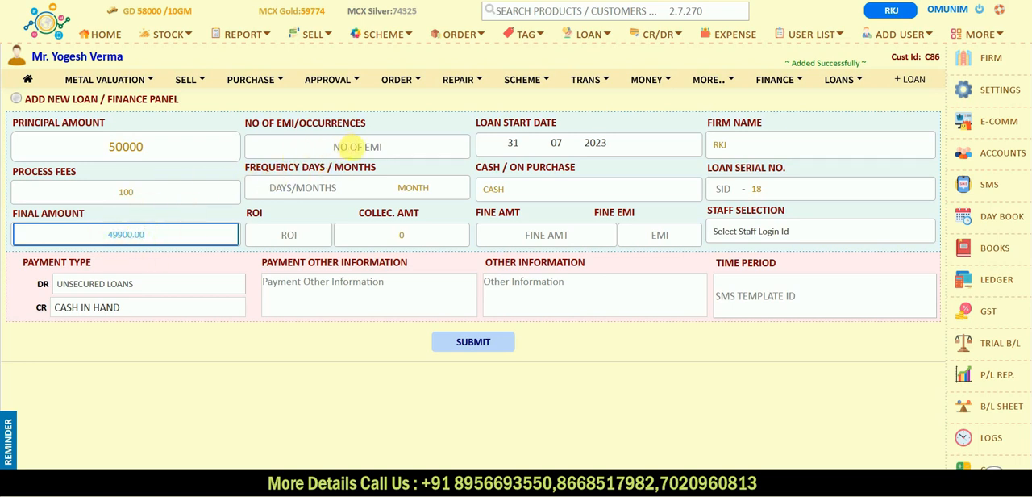
- Set the loan's number of EMIs to 12 with a collection frequency of 1 month
click(352, 147)
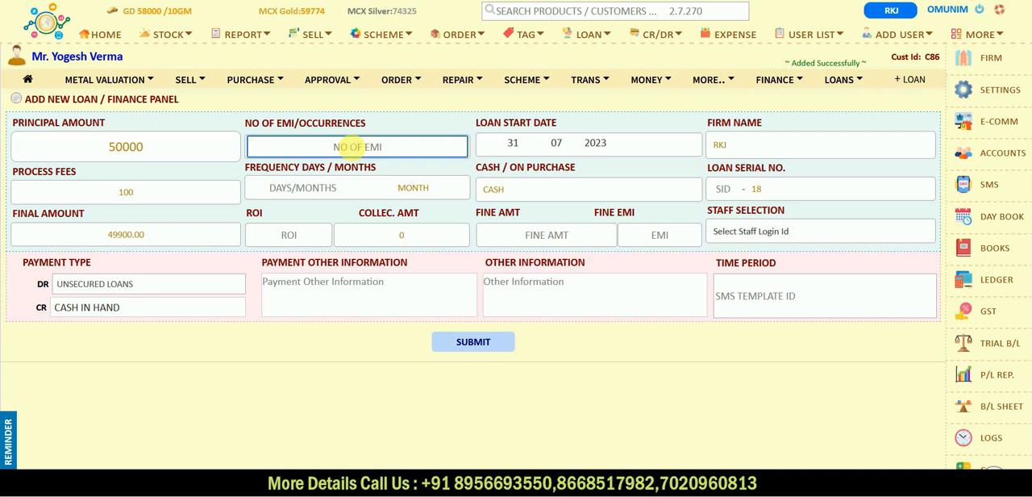
text(12)
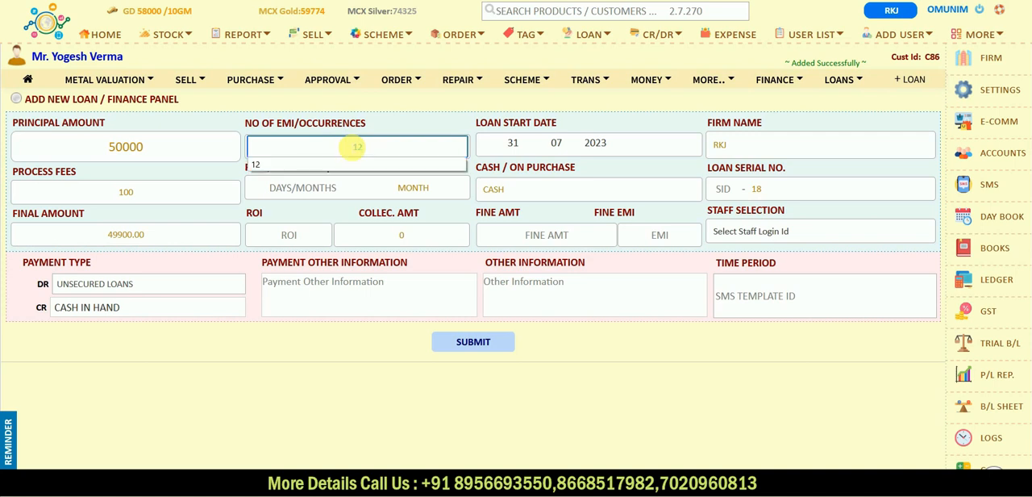
key(Tab)
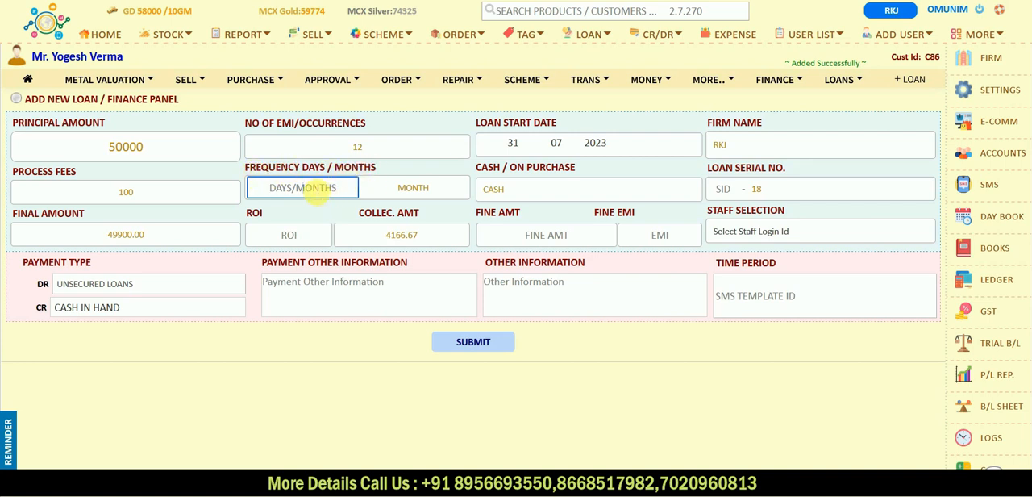
text(1)
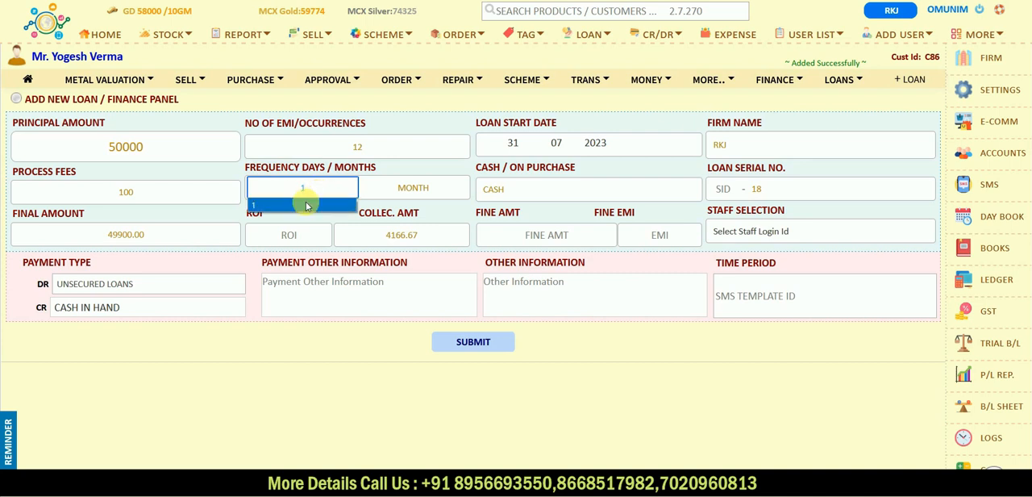
click(306, 210)
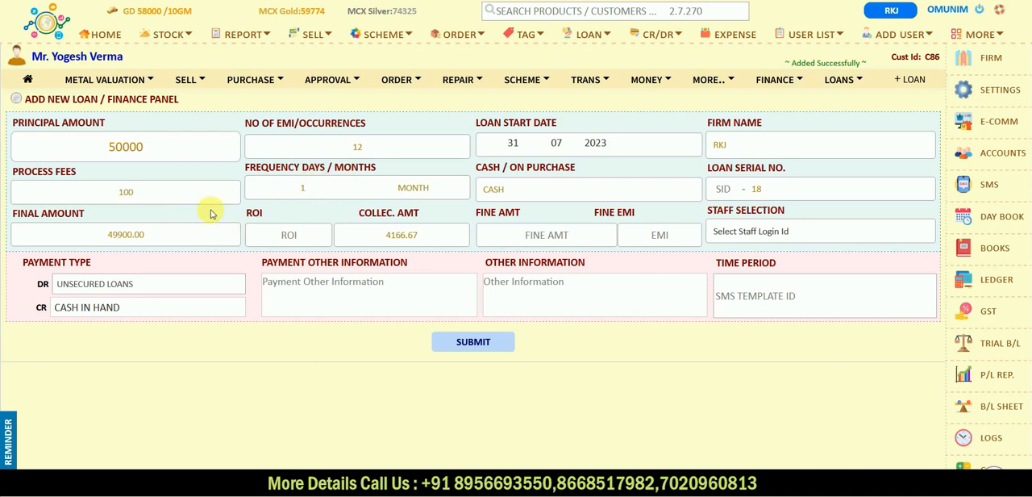
- Set the loan type to CASH and the rate of interest to 1.5
click(519, 189)
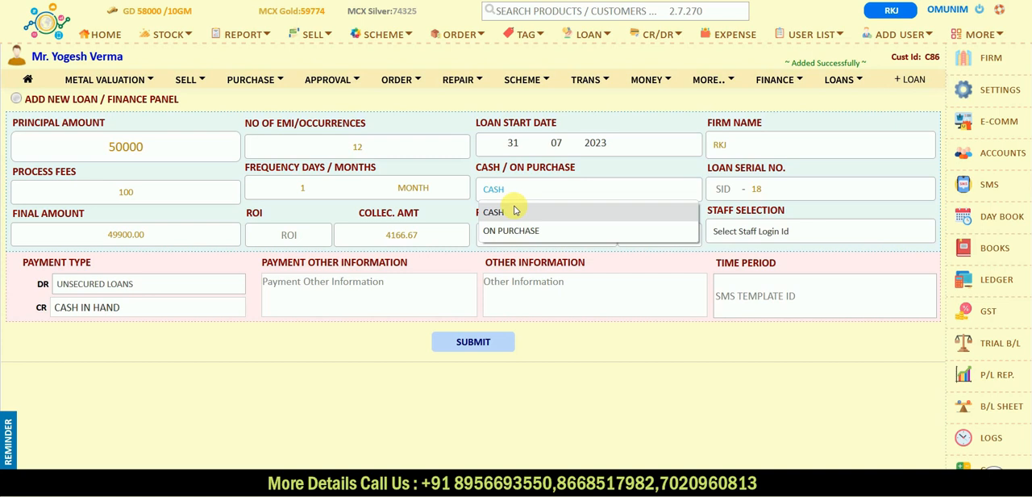
click(513, 208)
click(288, 234)
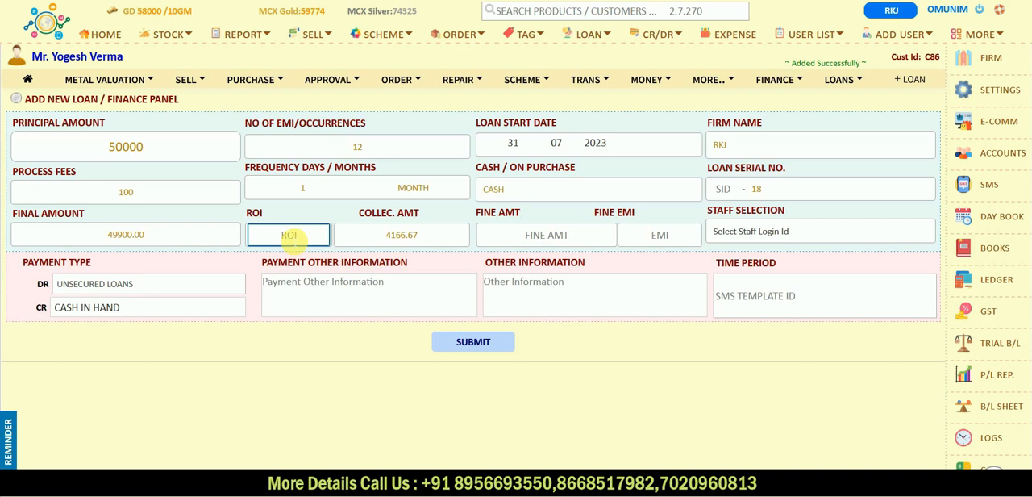
text(1.5)
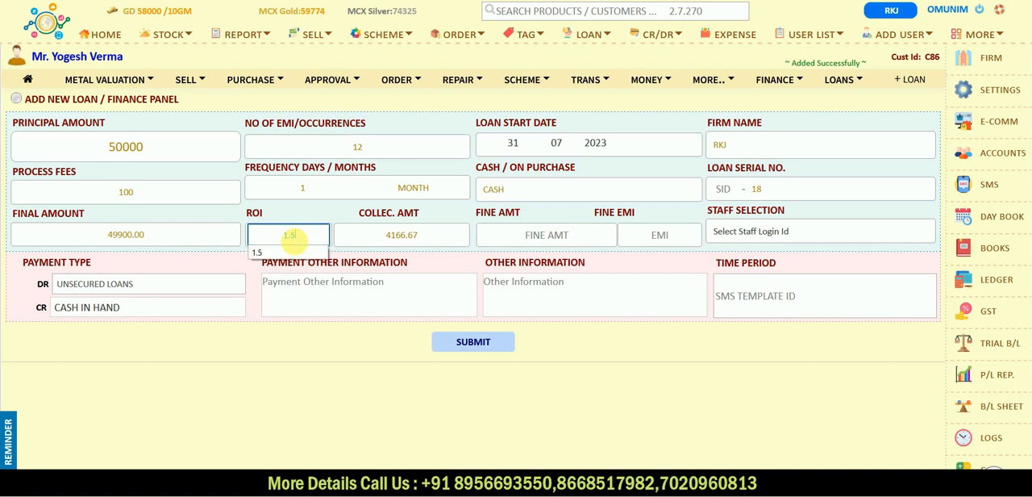
key(Tab)
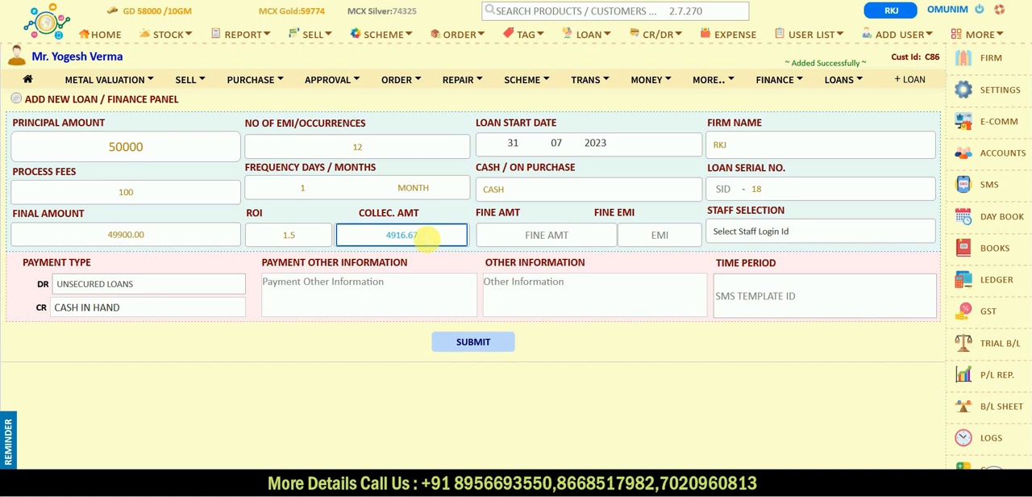
- Set the loan's fine amount to 100 and submit the loan
click(549, 234)
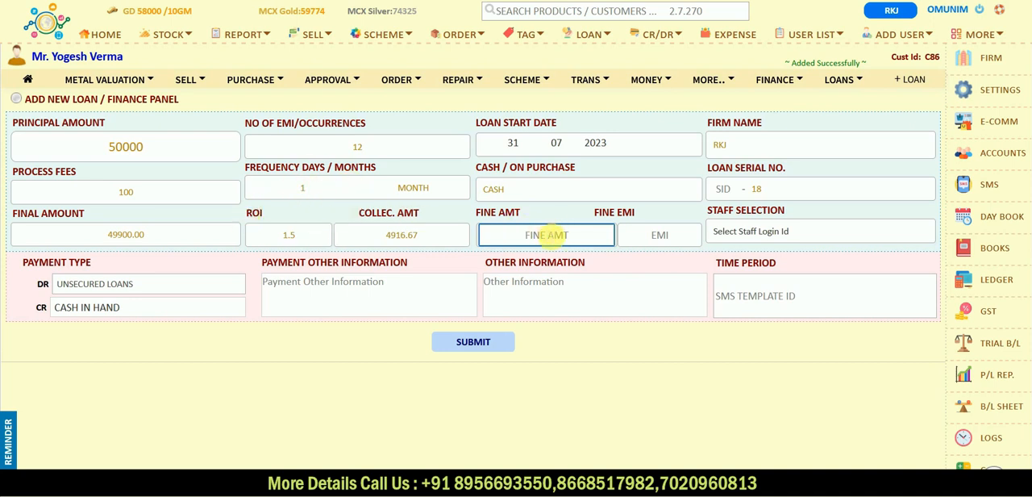
text(100)
click(618, 369)
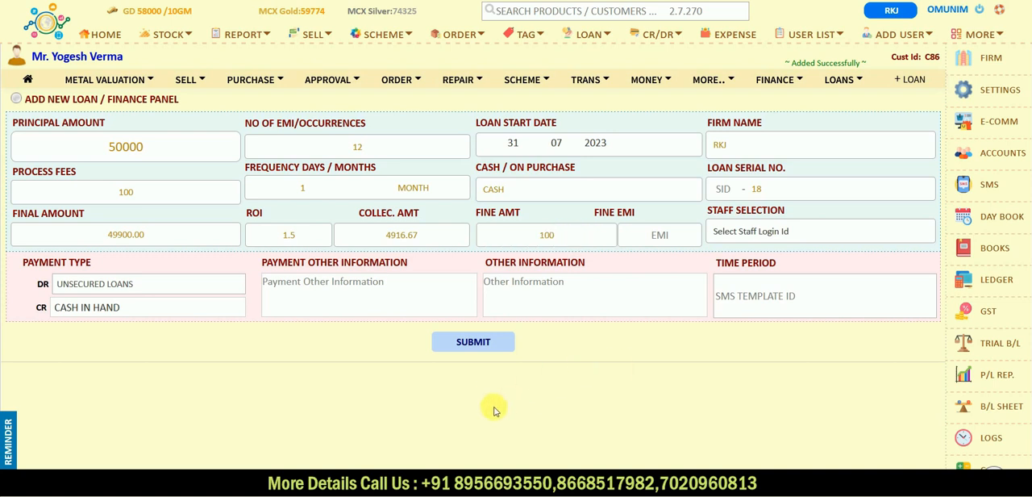
scroll(488, 396, down, 1)
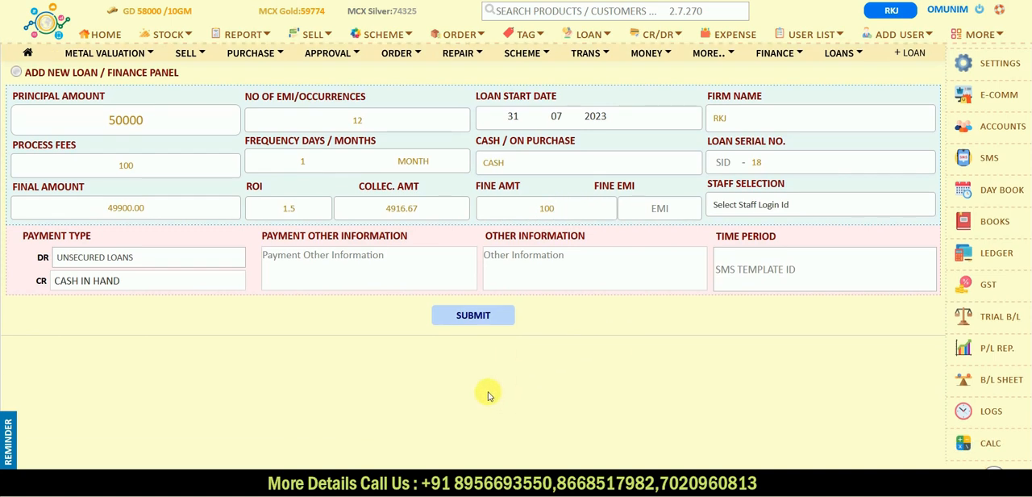
click(483, 320)
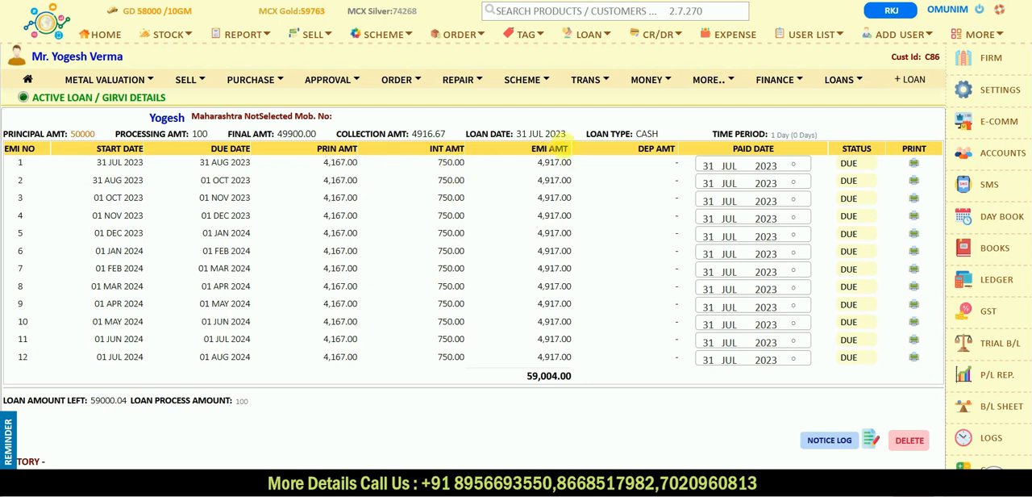
- Keep the paid date of EMI 1 at 31 JUL 2023 and change its status to PAID
mouse_move(541, 174)
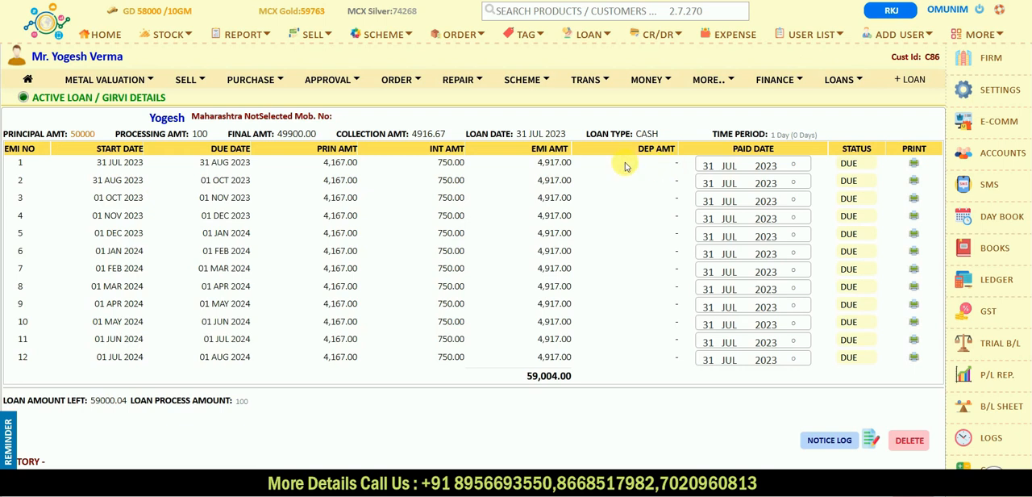
click(728, 165)
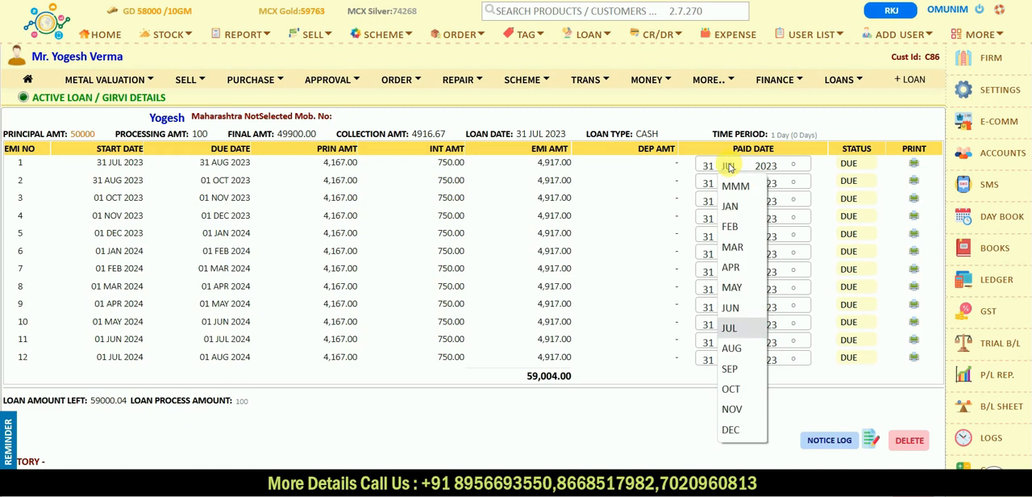
click(729, 166)
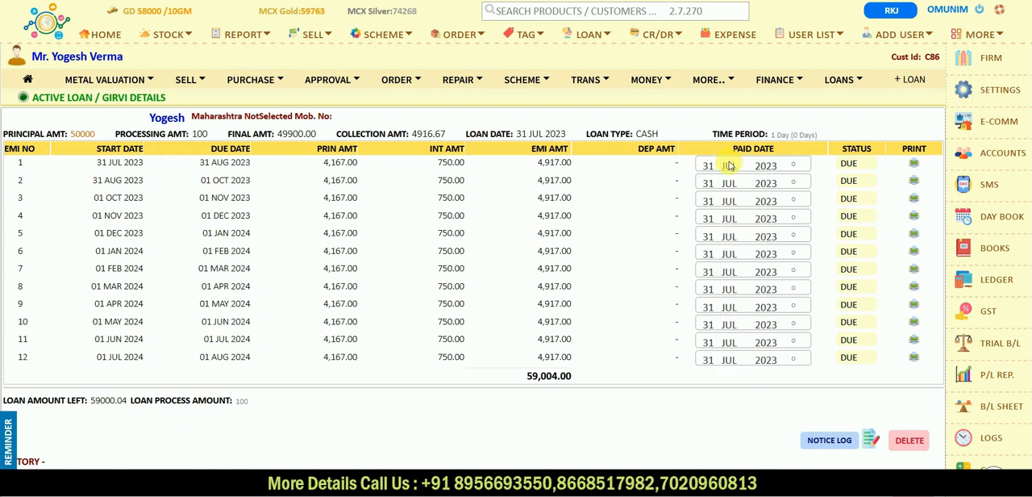
click(855, 164)
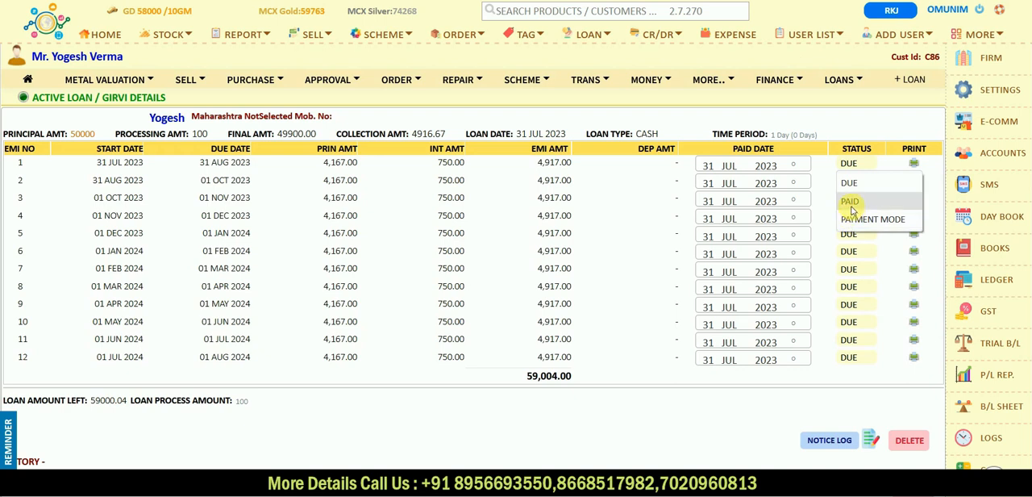
click(852, 205)
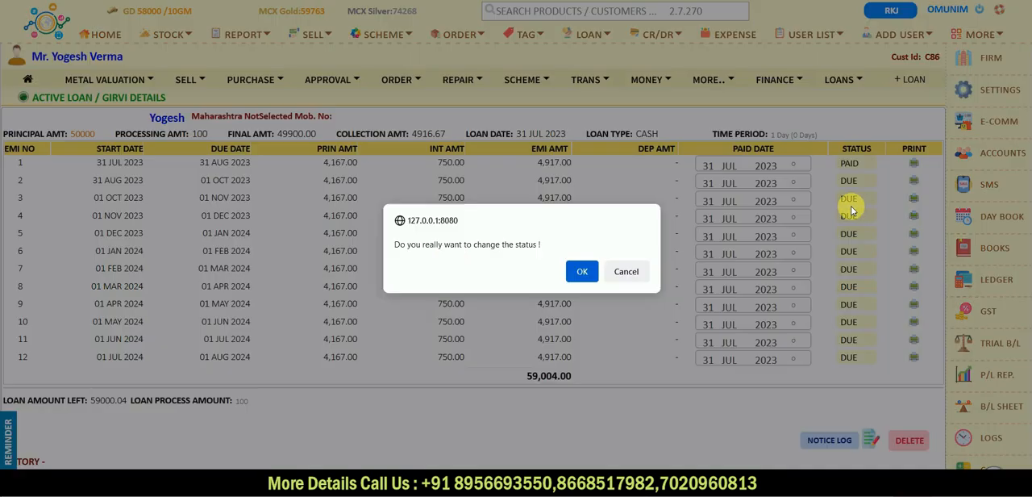
click(581, 273)
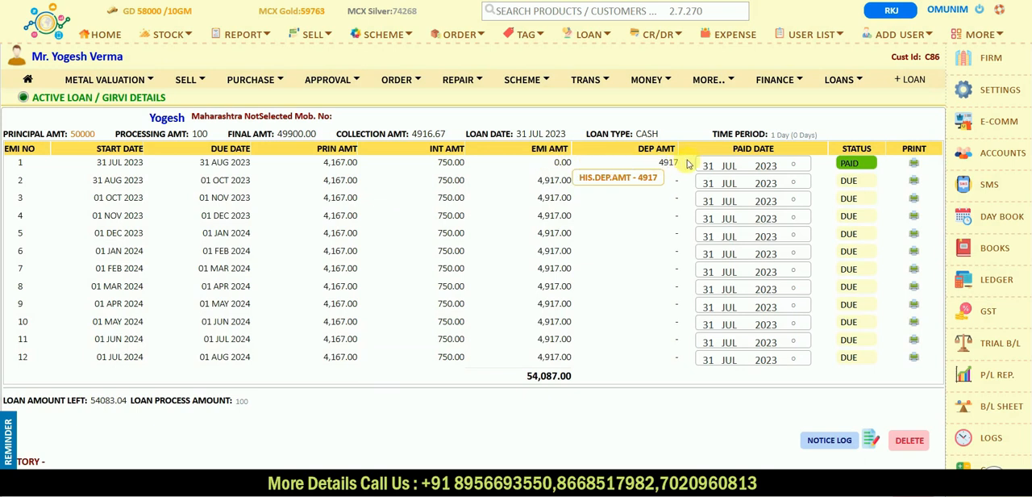
- View the payment receipt of EMI 1 and the loan notice in English, closing each one
click(915, 165)
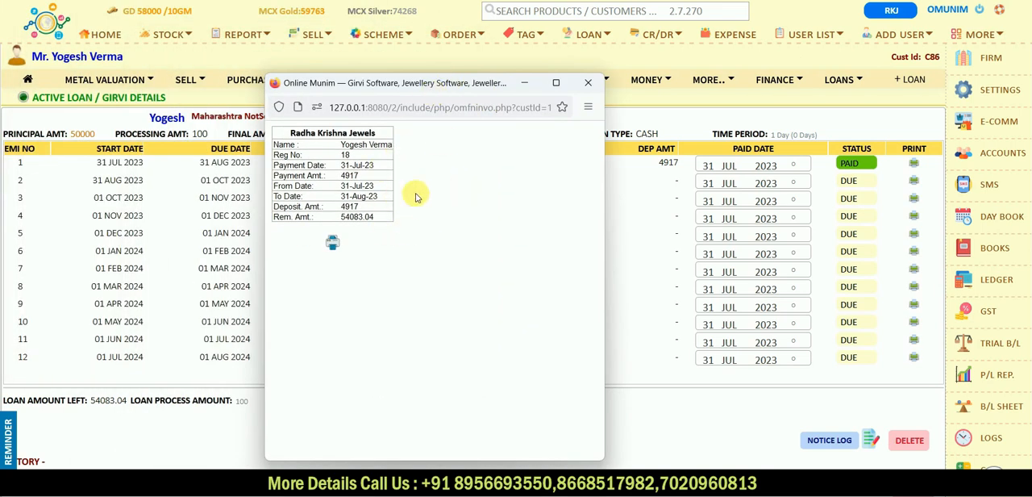
click(589, 83)
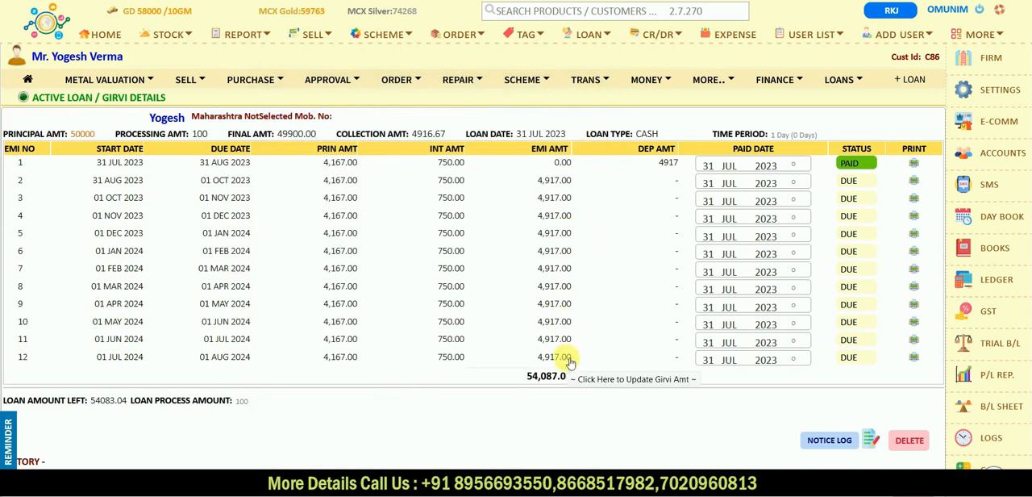
scroll(588, 405, down, 3)
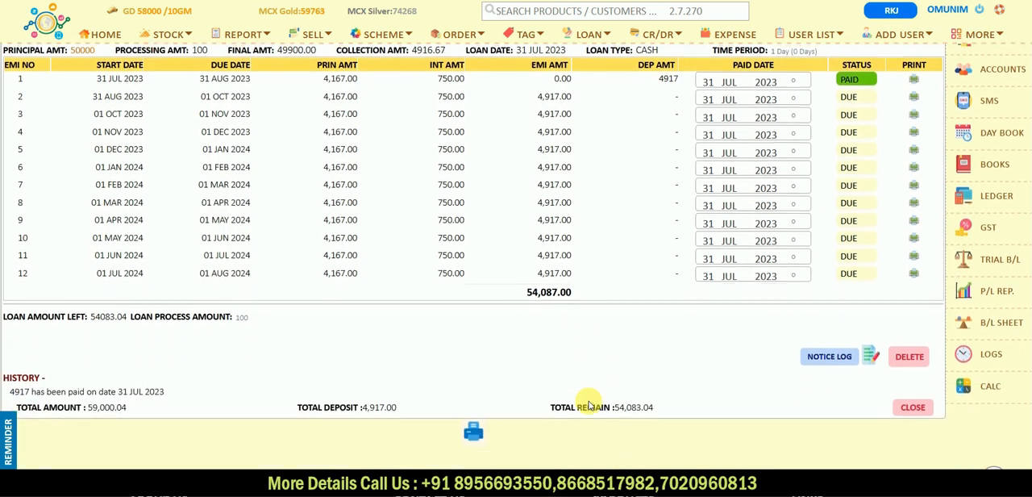
click(869, 344)
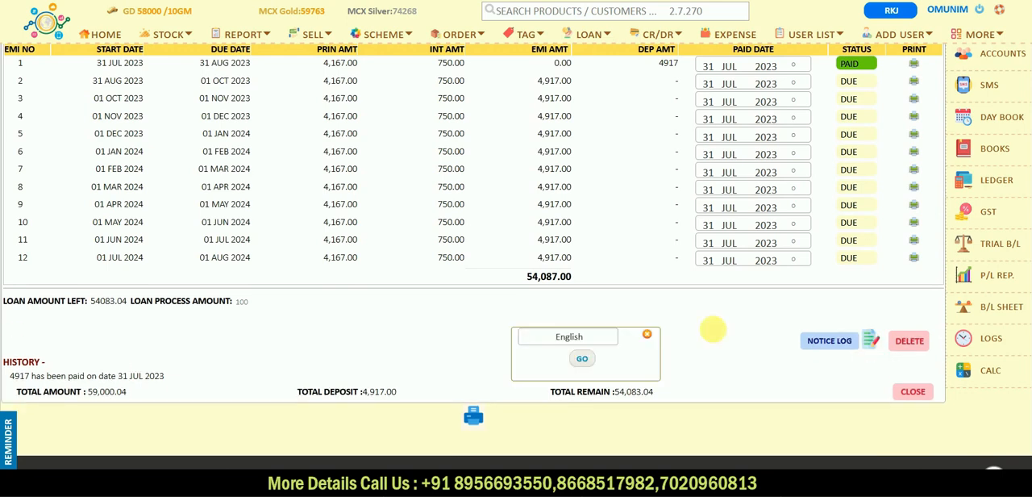
click(582, 361)
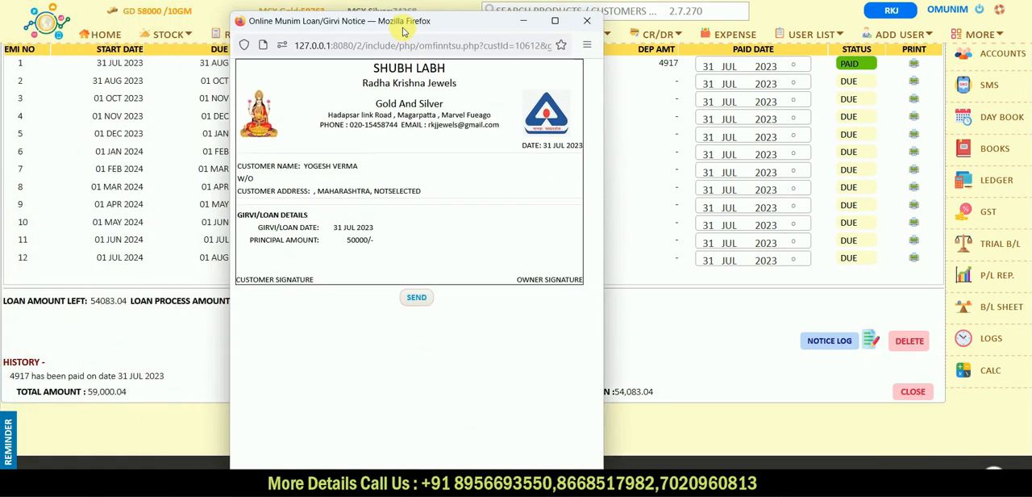
click(592, 17)
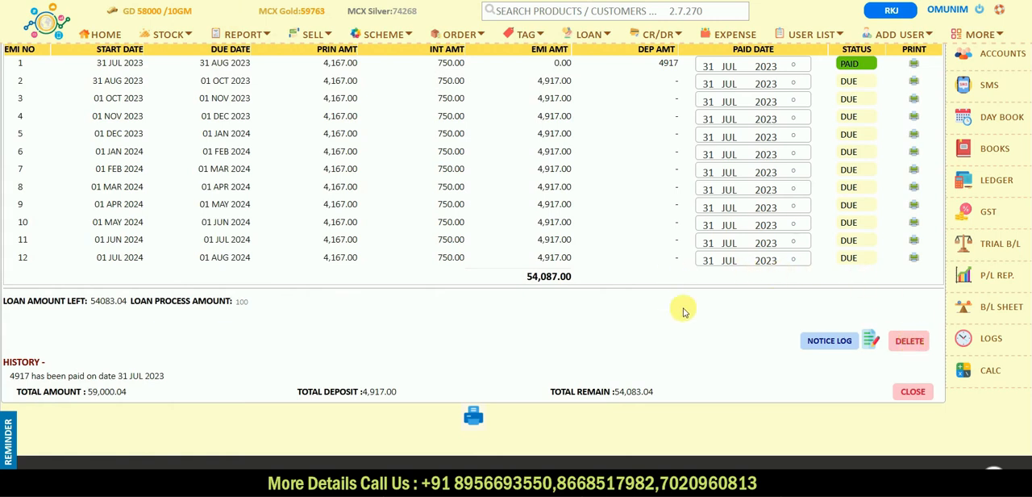
- Review the loan's payment history, and view the loan's Form 8 pawn ticket from the customer's active finance list
scroll(682, 314, up, 2)
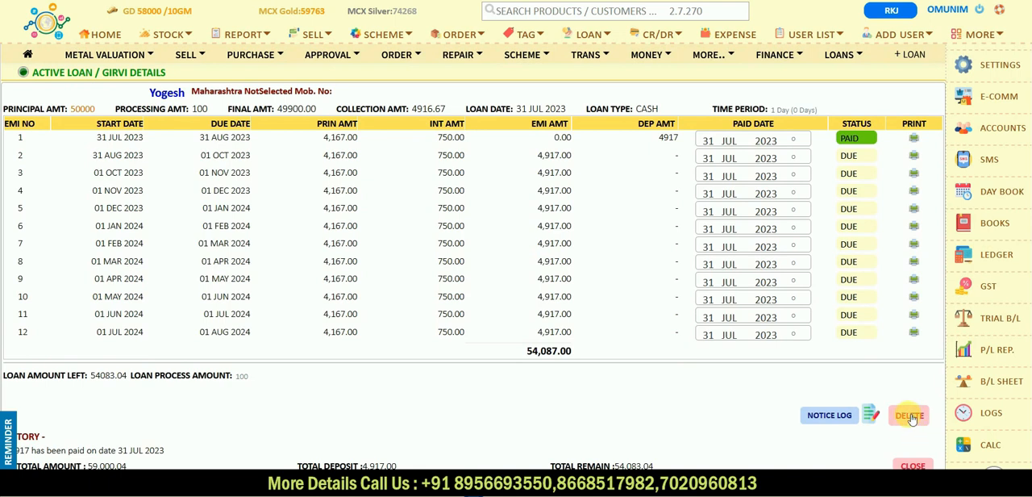
scroll(511, 428, down, 2)
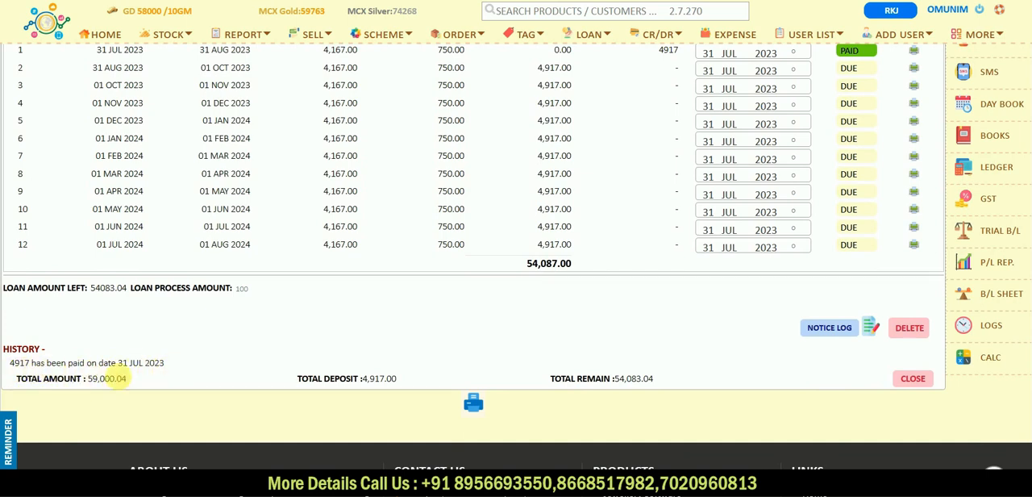
scroll(174, 379, up, 2)
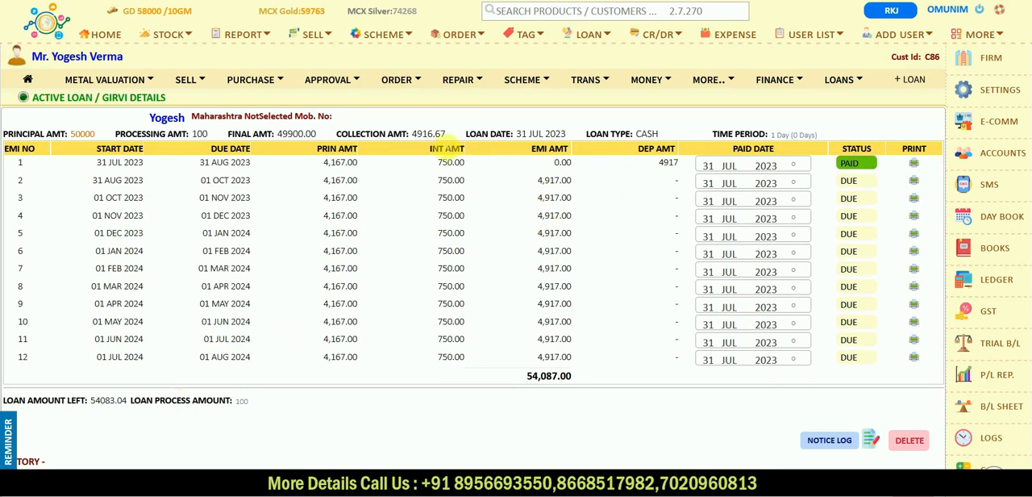
click(27, 82)
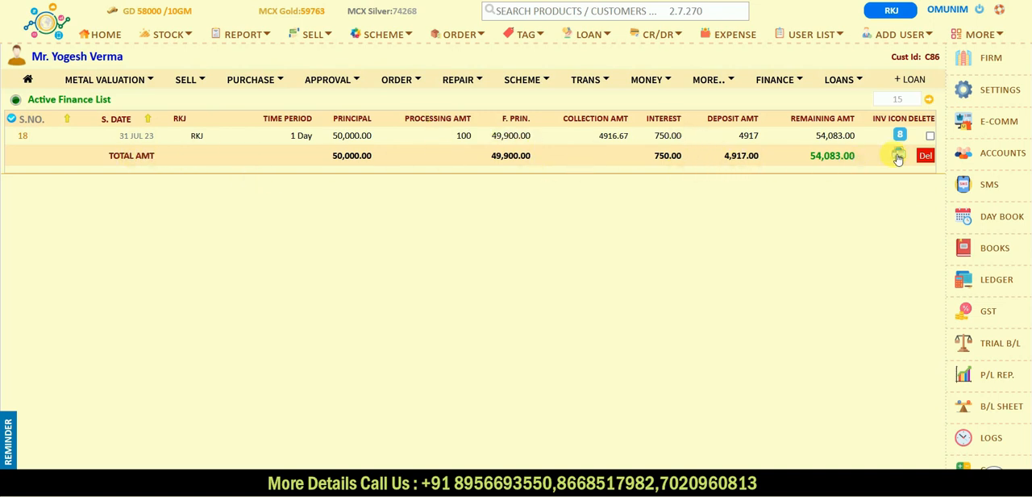
click(901, 136)
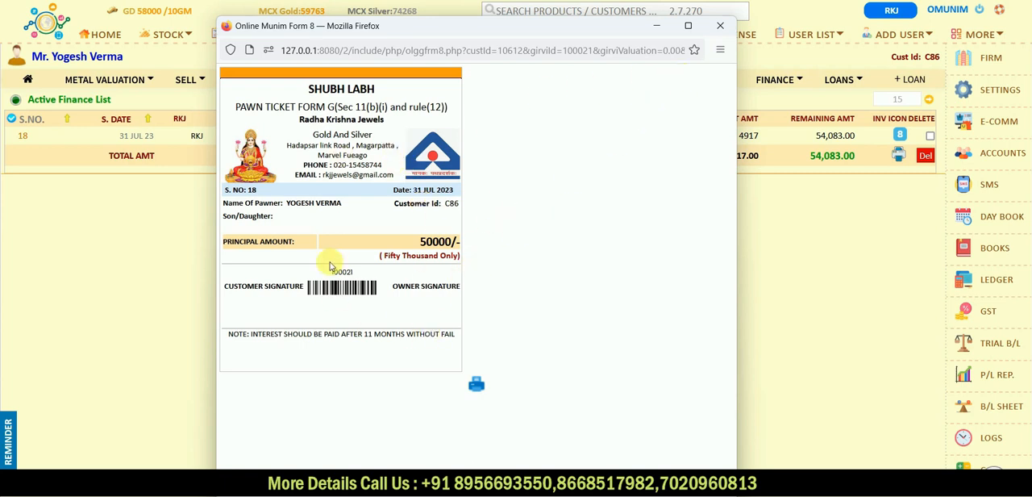
click(720, 26)
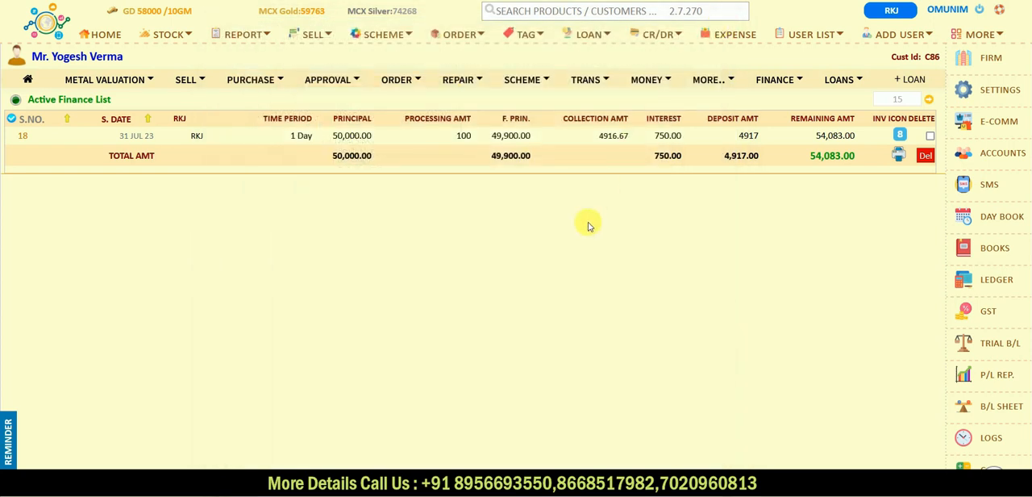
- Open the firm's active loans list and check the entry of the new cash loan
click(598, 41)
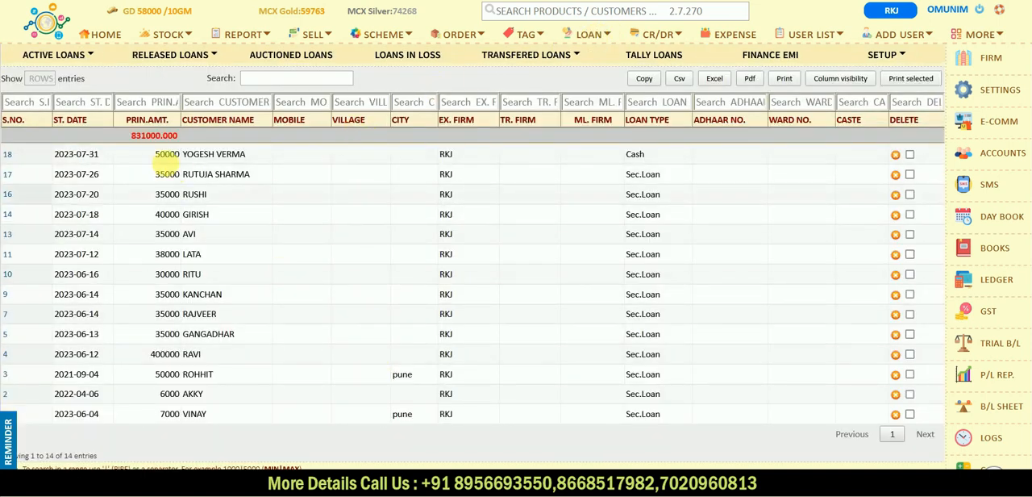
drag(125, 155, 642, 159)
click(525, 169)
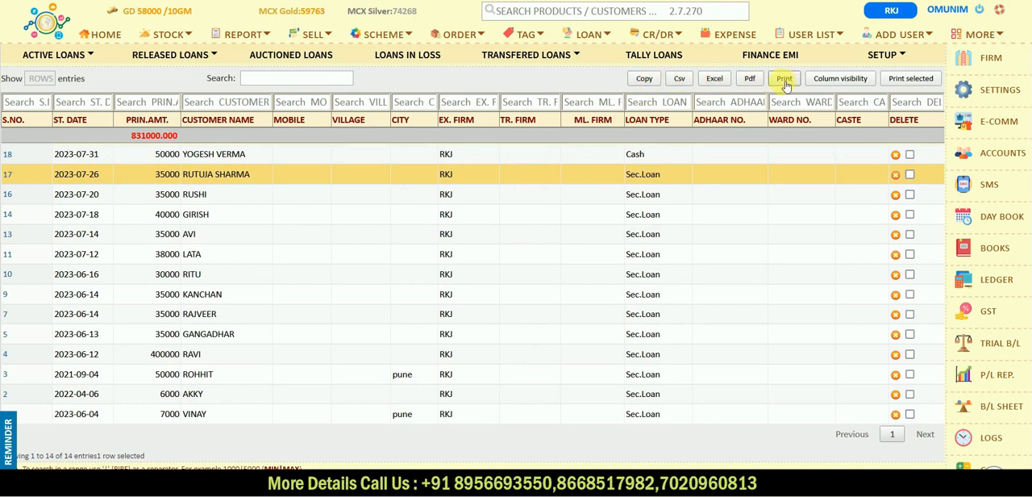
- Export the active loans list to Excel, view the exported spreadsheet and close it
click(715, 78)
click(531, 308)
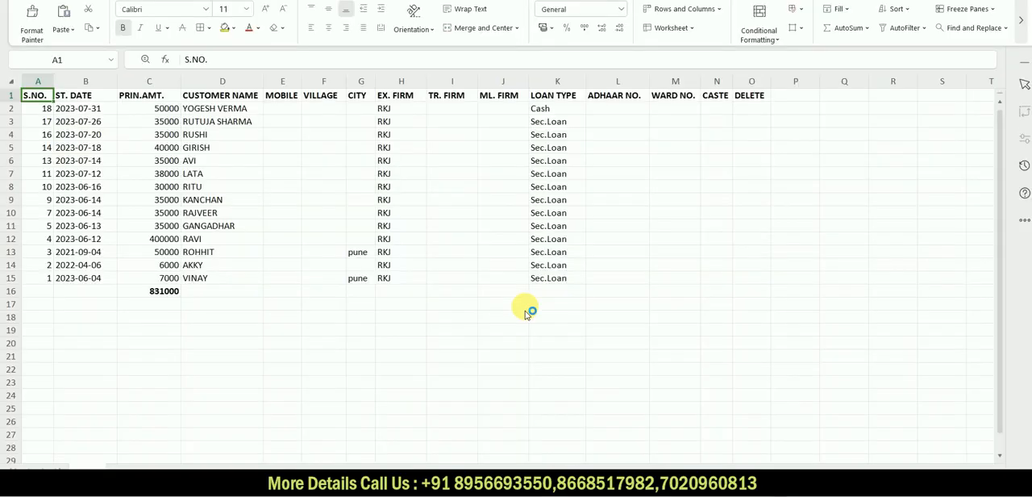
click(1018, 2)
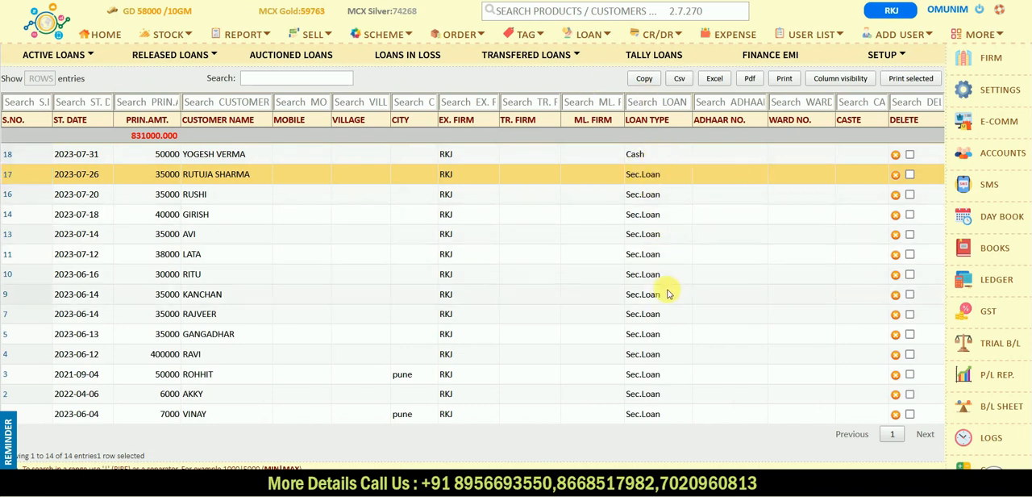
- Open the day book and review the day's loan, deposit and scheme transactions down to the final total
click(1000, 226)
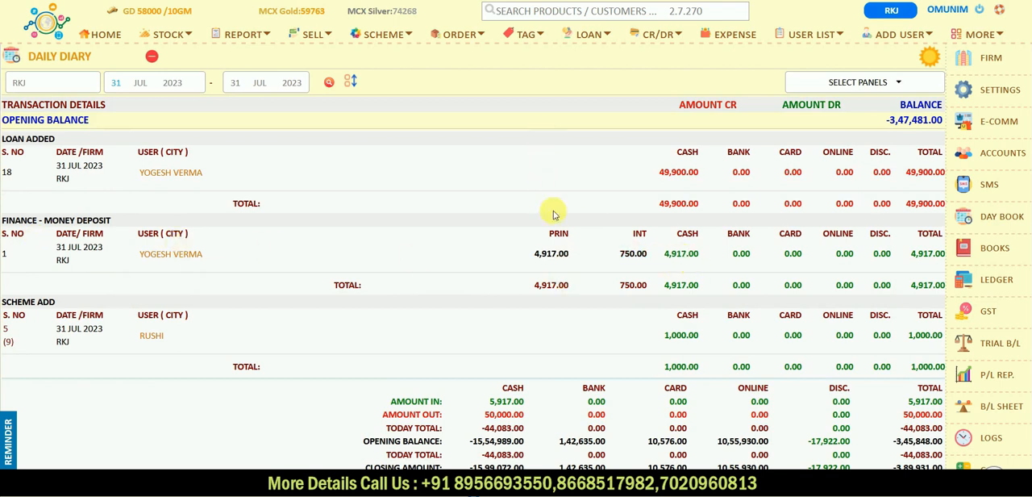
scroll(551, 218, down, 2)
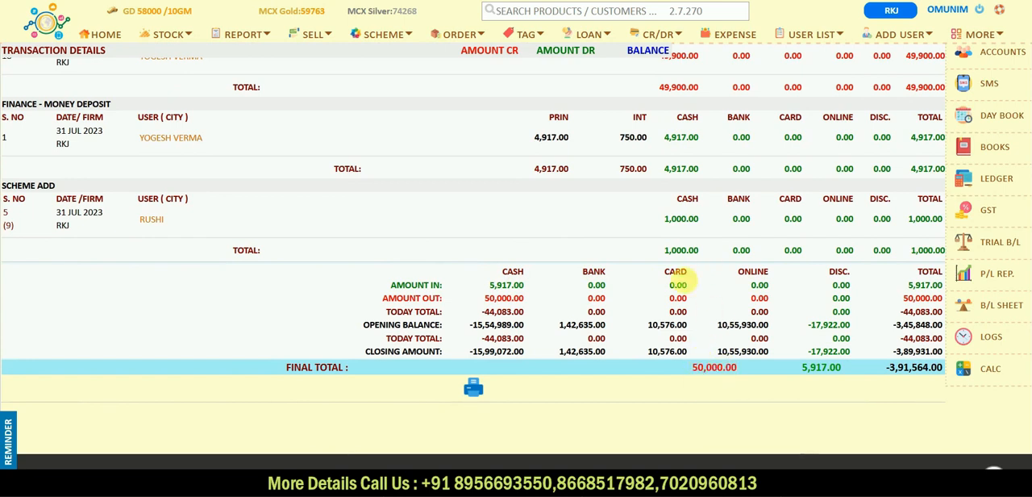
scroll(368, 227, up, 3)
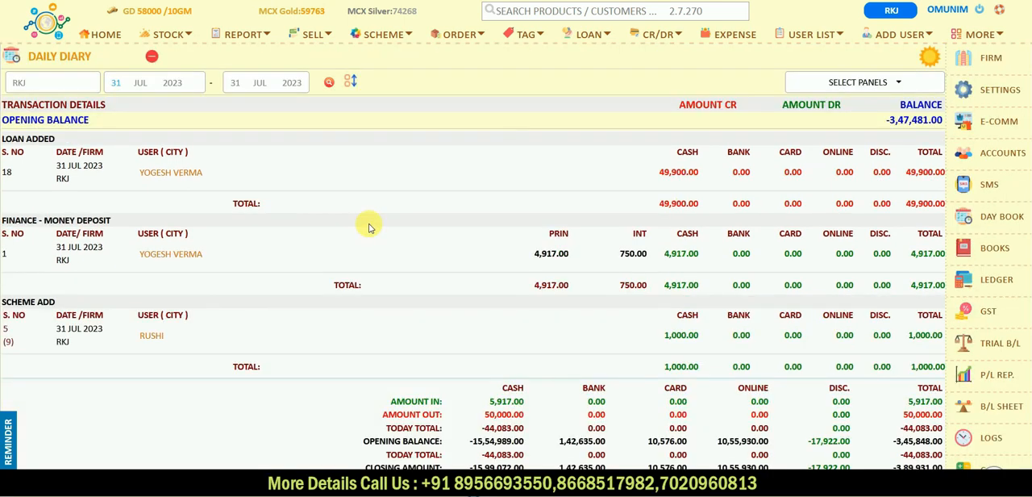
- Look at the day and month choices for the day book's date range without changing the dates
click(122, 87)
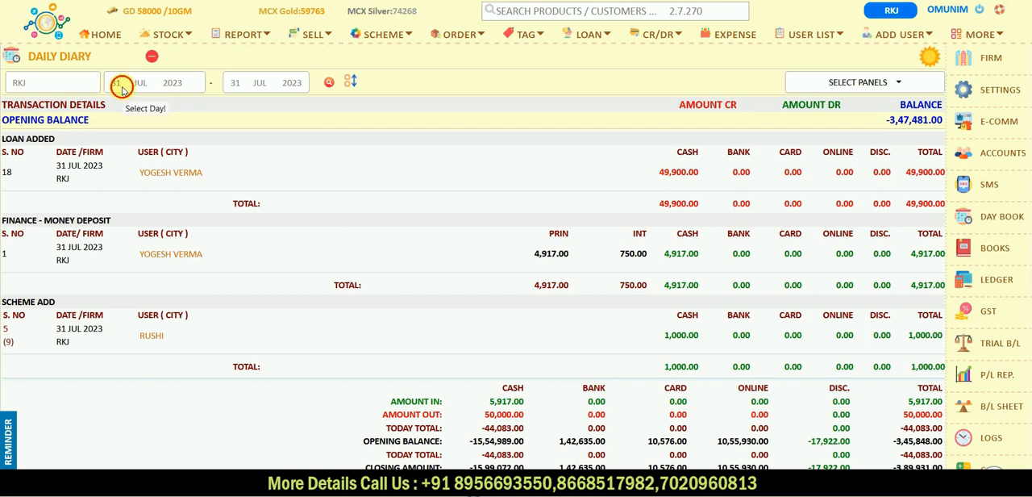
click(234, 83)
click(268, 87)
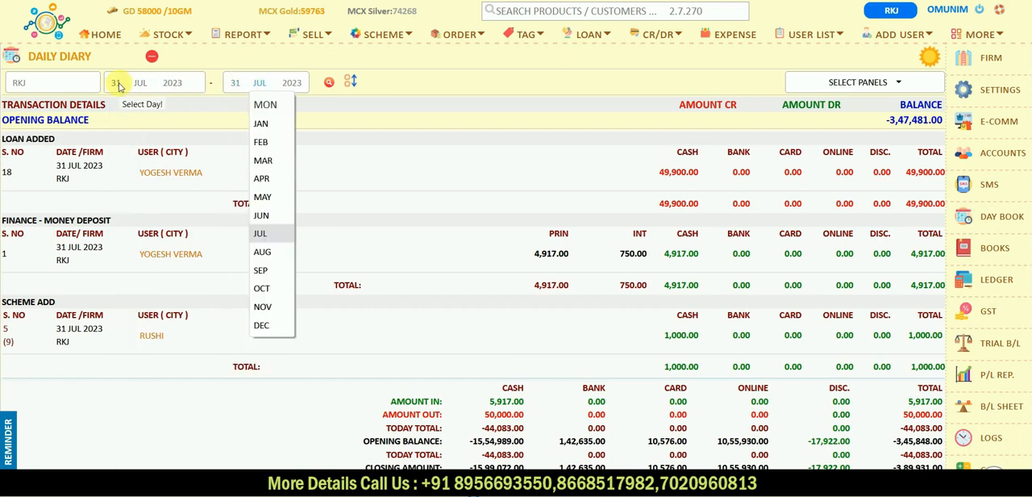
click(53, 33)
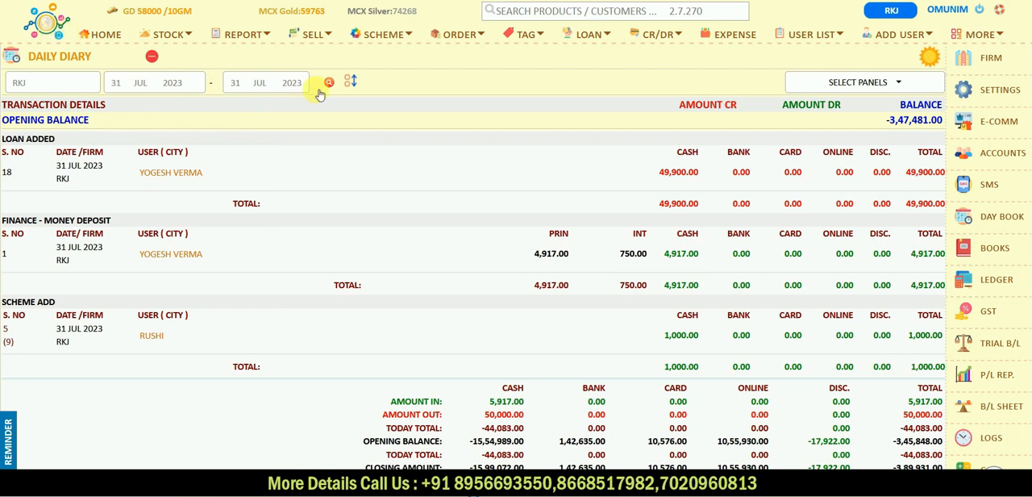